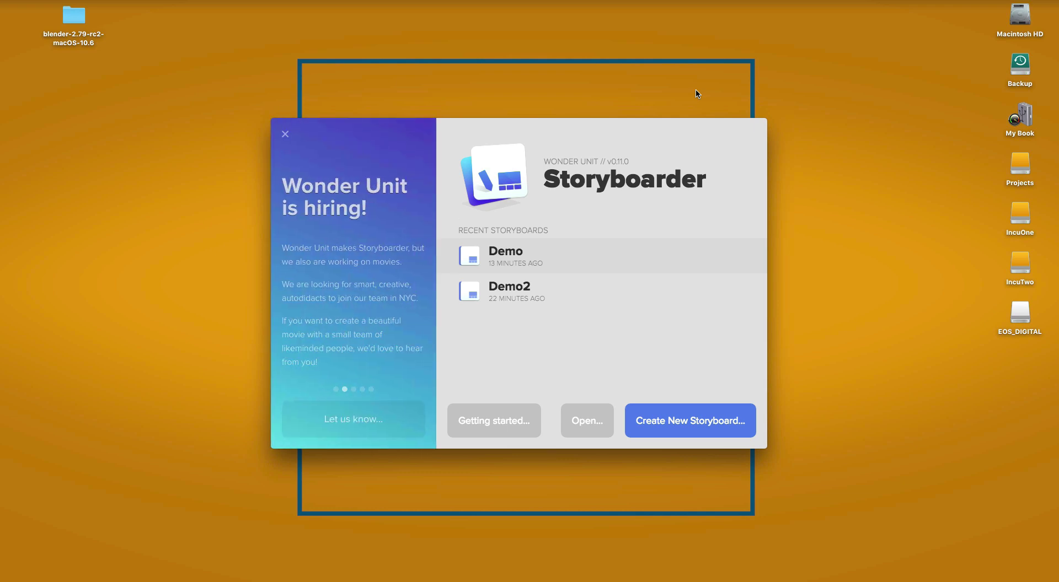
Open Demo2 from the Recent Storyboards list in the welcome window.
{"action": "left_click", "coordinate": [507, 301]}
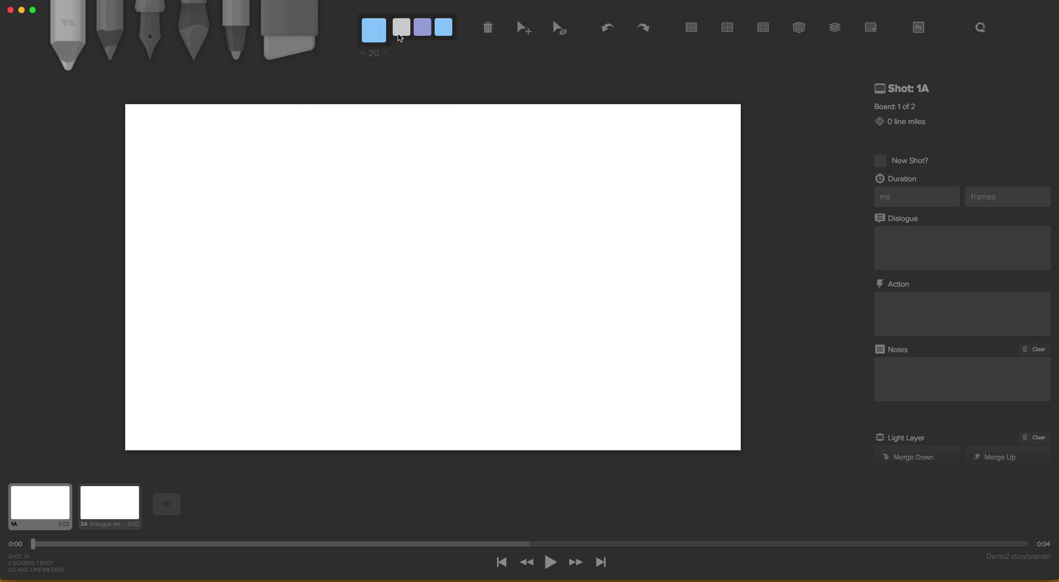
Set the light pencil colour to yellow from the colour palette.
{"action": "left_click", "coordinate": [380, 35]}
{"action": "left_click", "coordinate": [379, 34]}
{"action": "left_click", "coordinate": [379, 34]}
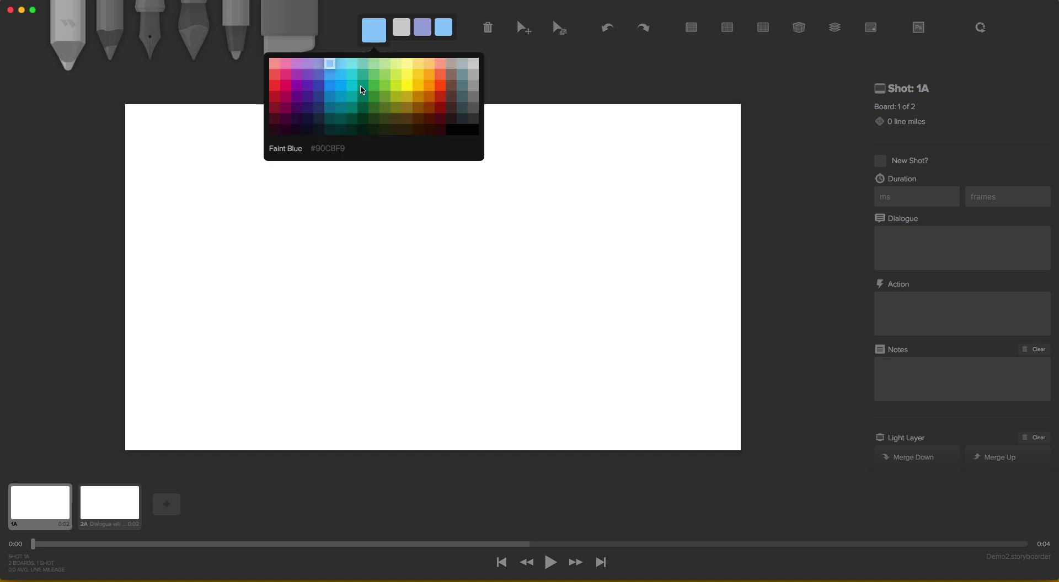
{"action": "left_click", "coordinate": [414, 89]}
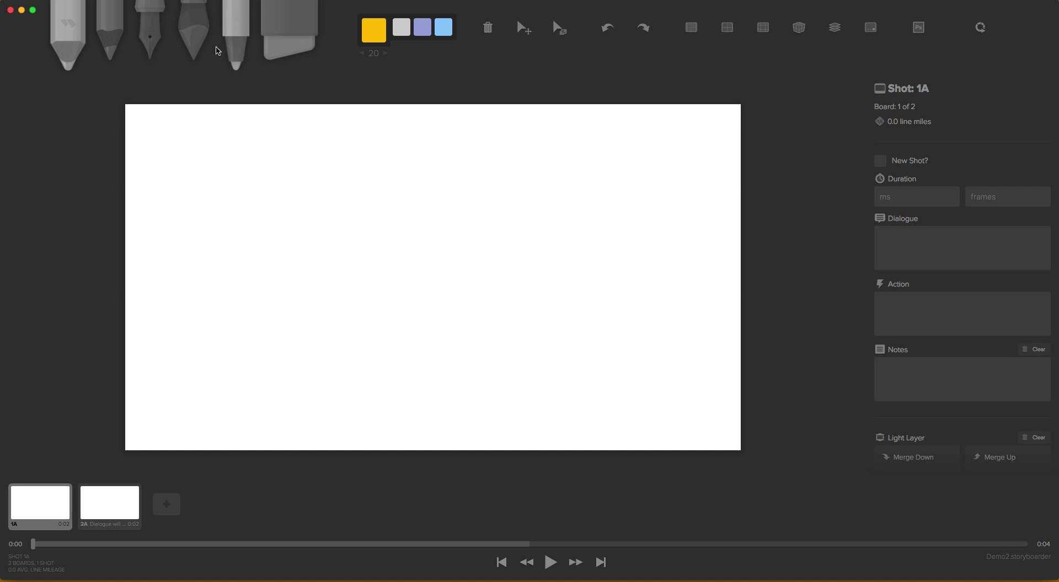
Draw a dark grey pen stroke, then an orange pen stroke beside it.
{"action": "key", "text": "3"}
{"action": "mouse_move", "coordinate": [331, 195]}
{"action": "left_mouse_down"}
{"action": "mouse_move", "coordinate": [361, 219]}
{"action": "mouse_move", "coordinate": [408, 166]}
{"action": "left_mouse_up"}
{"action": "left_click", "coordinate": [374, 31]}
{"action": "left_click", "coordinate": [433, 101]}
{"action": "mouse_move", "coordinate": [449, 201]}
{"action": "left_mouse_down"}
{"action": "mouse_move", "coordinate": [467, 250]}
{"action": "mouse_move", "coordinate": [468, 199]}
{"action": "mouse_move", "coordinate": [435, 154]}
{"action": "mouse_move", "coordinate": [408, 168]}
{"action": "left_mouse_up"}
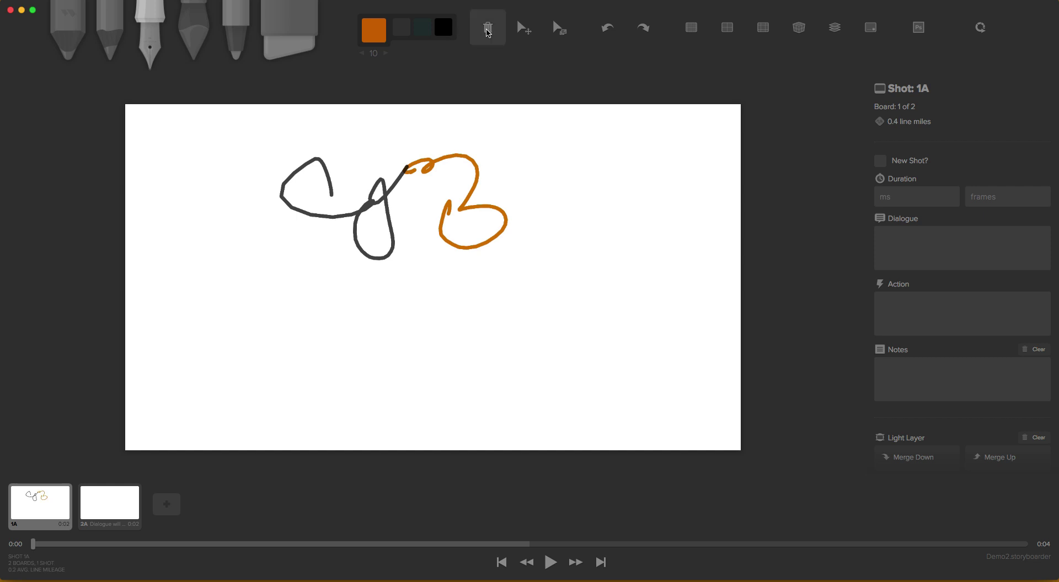
Clear the strokes, restore them with undo, and move both strokes right and down.
{"action": "left_click", "coordinate": [487, 28]}
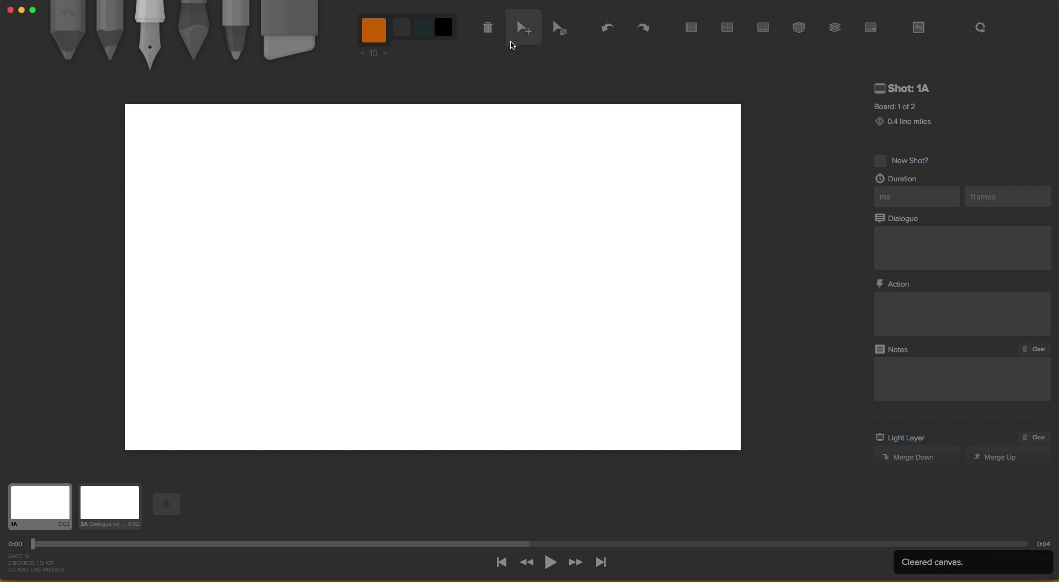
{"action": "key", "text": "super+z"}
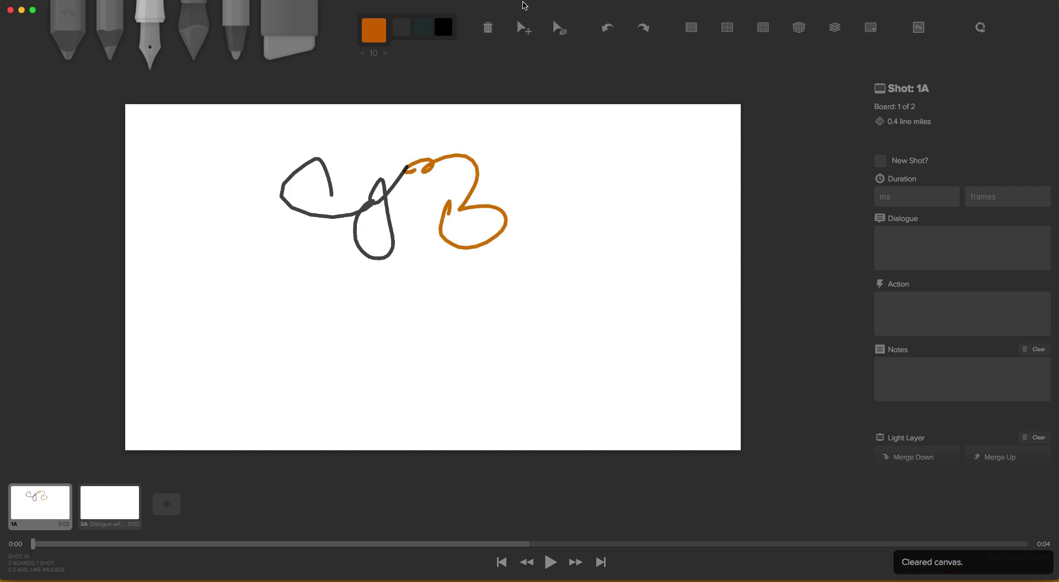
{"action": "left_click", "coordinate": [523, 27]}
{"action": "mouse_move", "coordinate": [439, 178]}
{"action": "left_mouse_down"}
{"action": "mouse_move", "coordinate": [487, 208]}
{"action": "mouse_move", "coordinate": [473, 195]}
{"action": "left_mouse_up"}
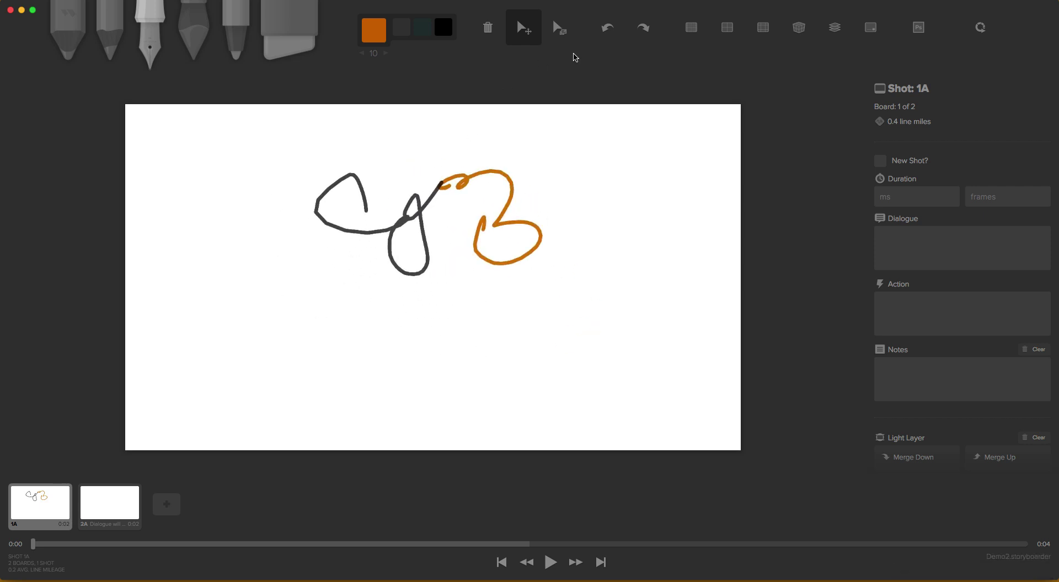
Enlarge both strokes, undo and redo the scaling, then clear the board.
{"action": "left_click", "coordinate": [559, 38]}
{"action": "left_click_drag", "start_coordinate": [441, 229], "coordinate": [721, 200]}
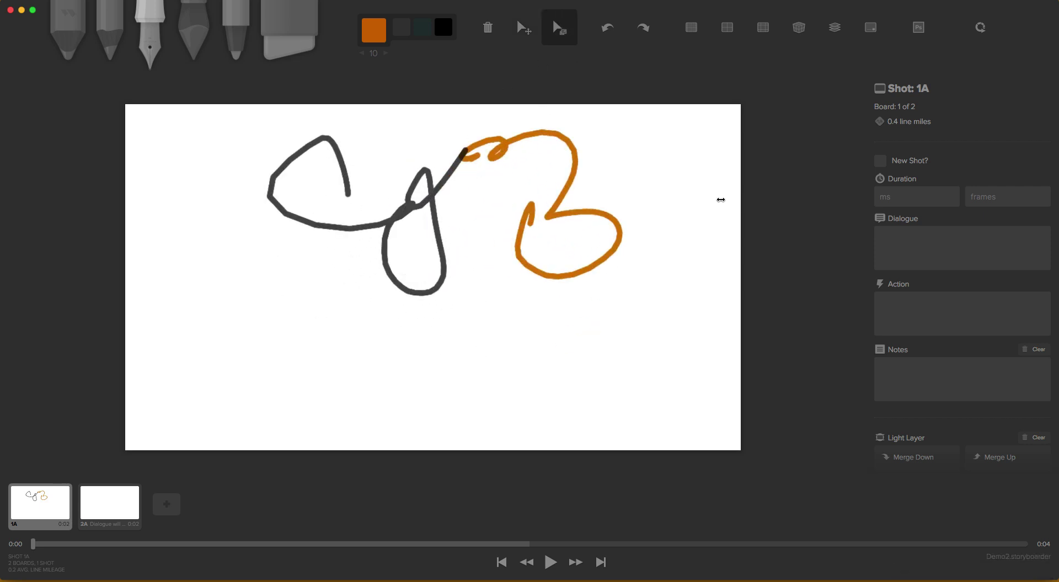
{"action": "left_click", "coordinate": [607, 28]}
{"action": "left_click", "coordinate": [653, 32]}
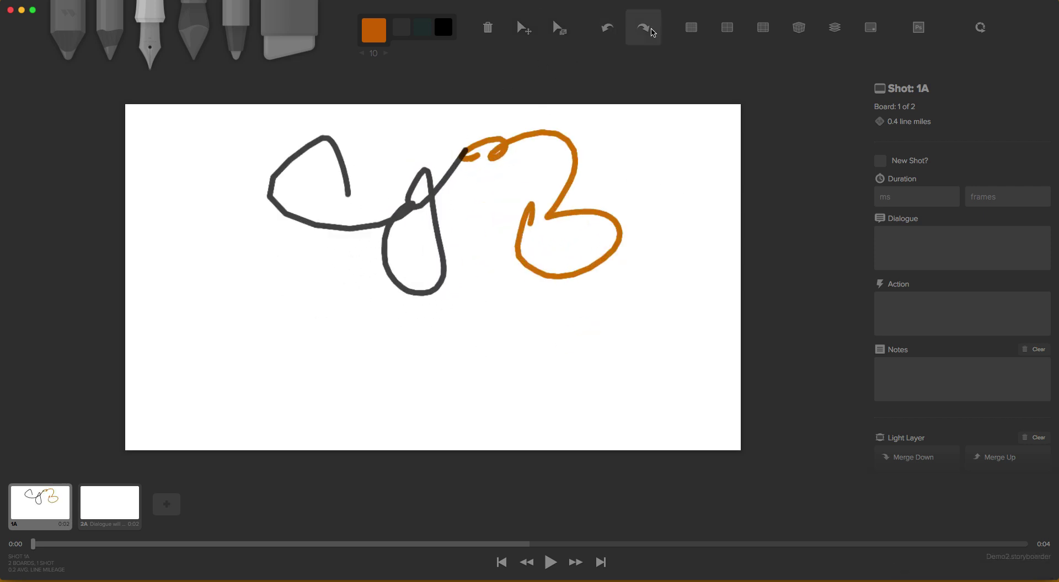
{"action": "key", "text": "BackSpace"}
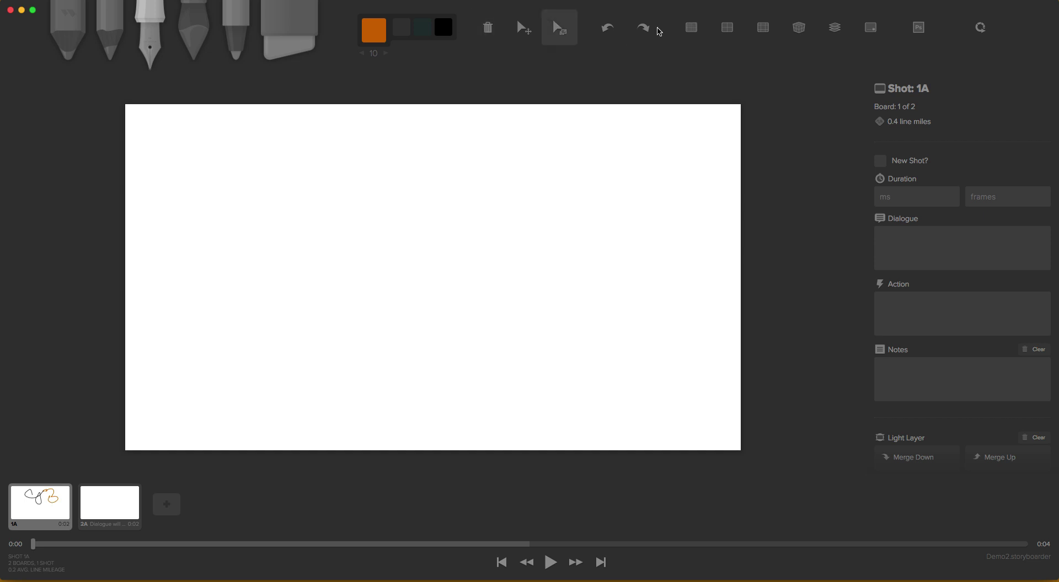
Try the grid, quadrant, thirds and 3D perspective guides in turn, switching them off again.
{"action": "left_click", "coordinate": [691, 27]}
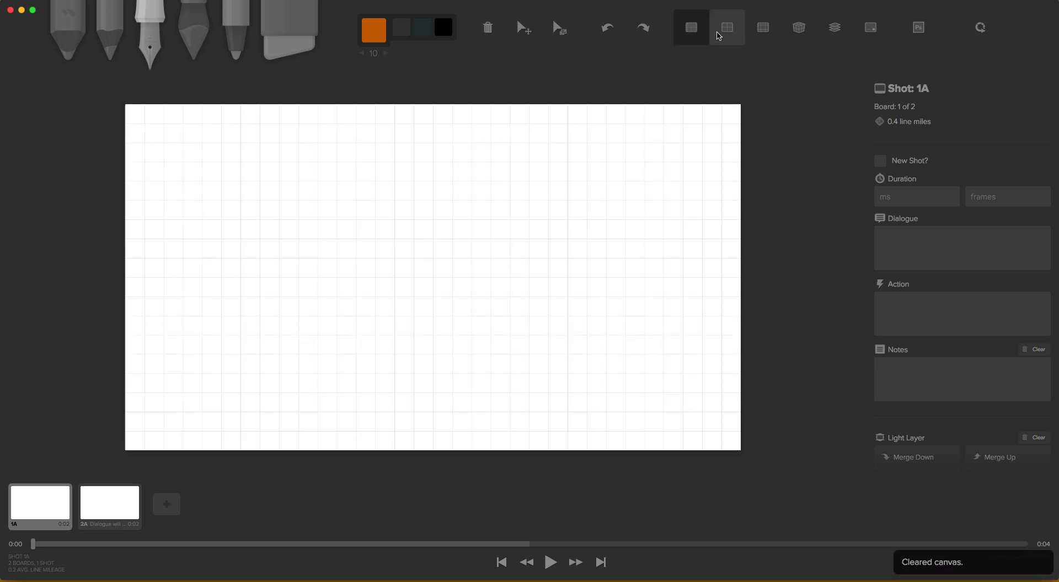
{"action": "left_click", "coordinate": [728, 27]}
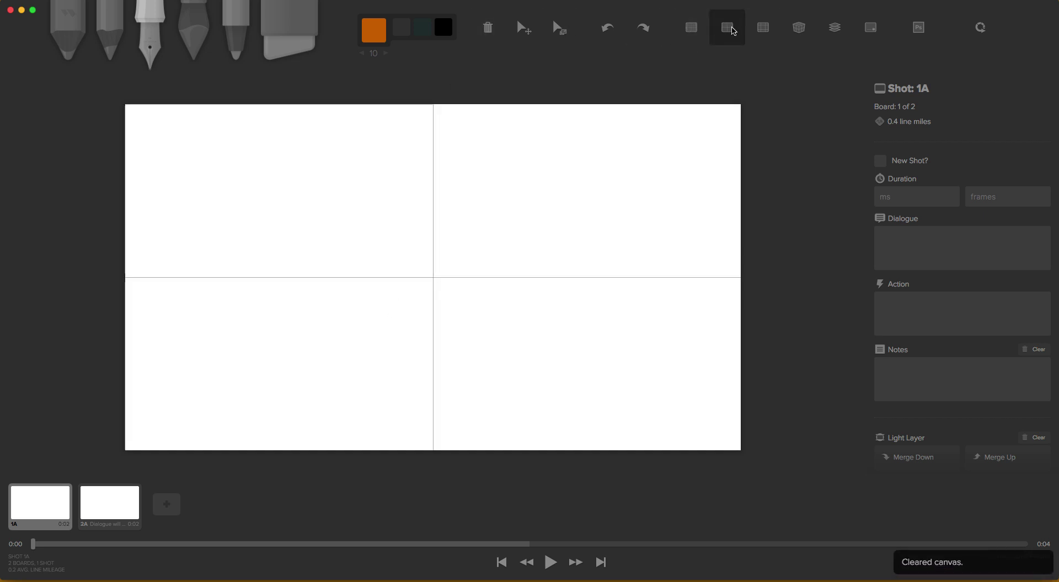
{"action": "left_click", "coordinate": [728, 27]}
{"action": "left_click", "coordinate": [762, 27]}
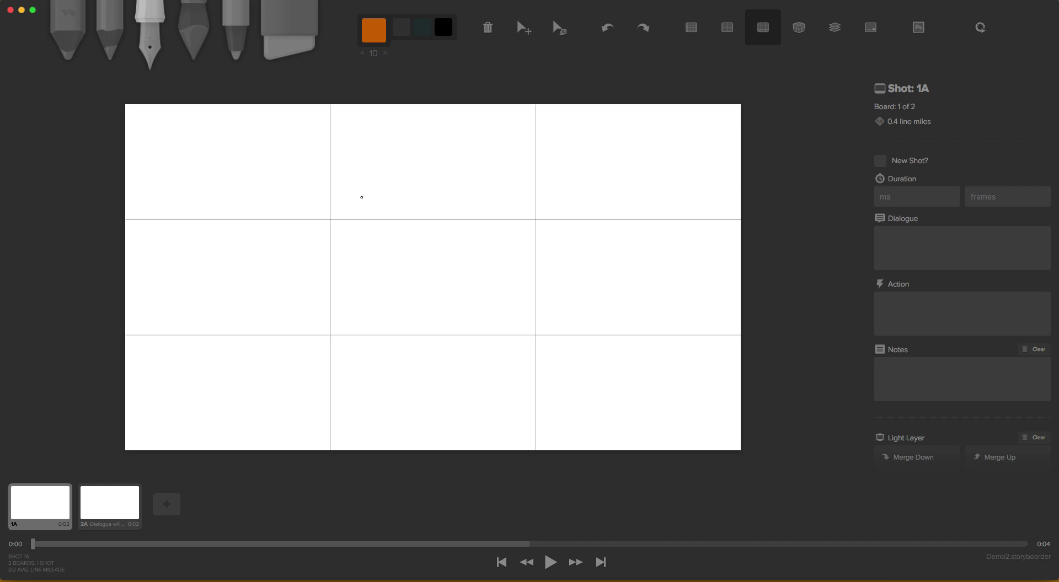
{"action": "left_click", "coordinate": [763, 28]}
{"action": "left_click", "coordinate": [799, 27]}
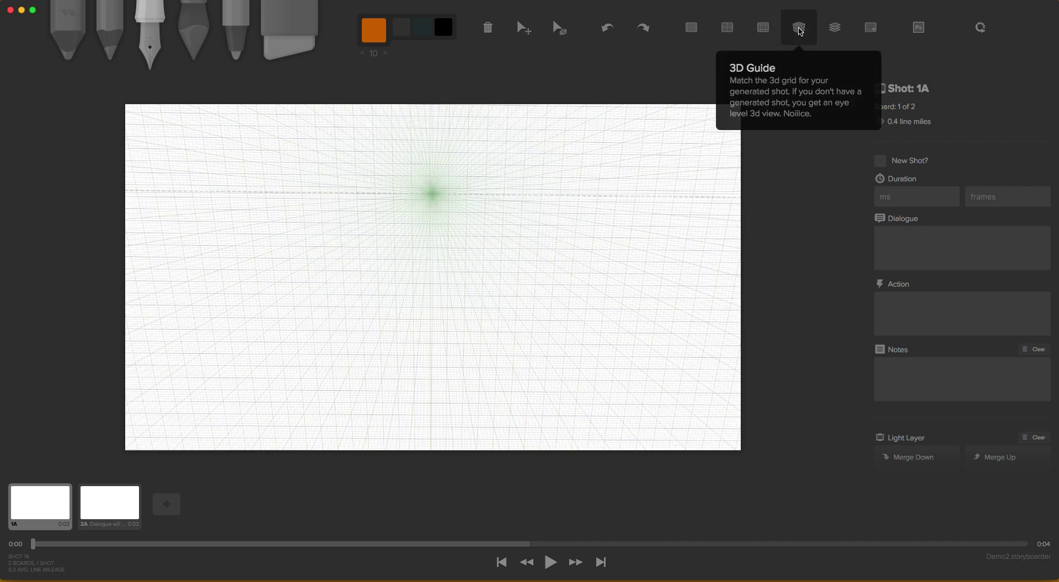
{"action": "left_click", "coordinate": [799, 29]}
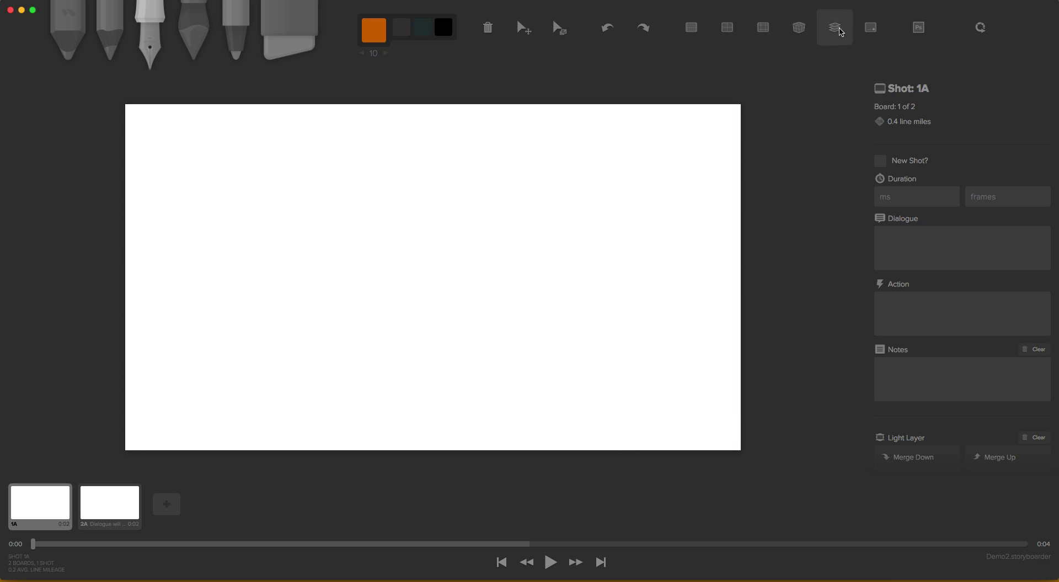
Turn on onion skinning, compare boards, and delete boards down to a single board 1A.
{"action": "left_click", "coordinate": [835, 28]}
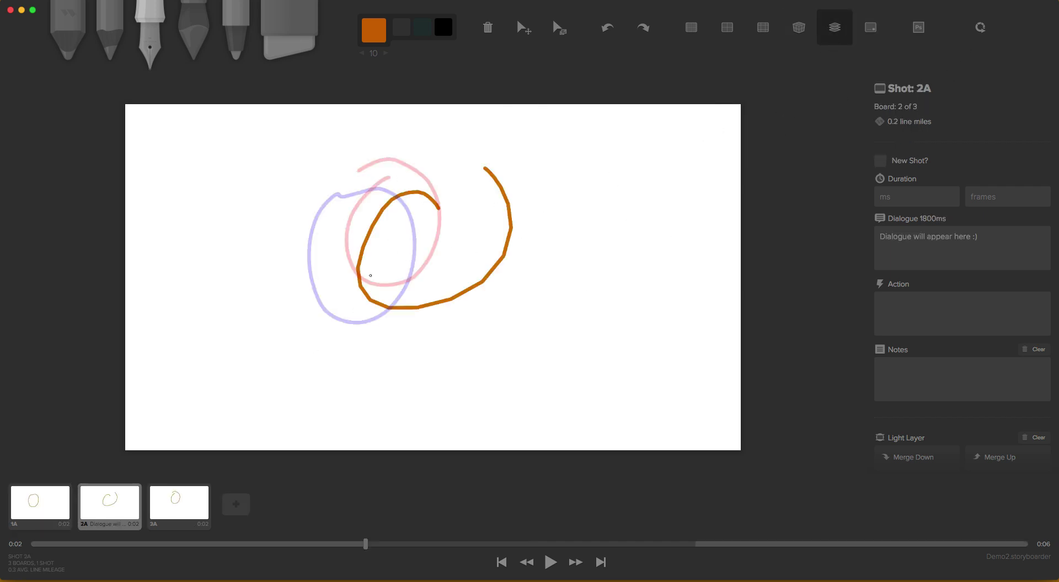
{"action": "left_click", "coordinate": [33, 504]}
{"action": "left_click", "coordinate": [189, 501]}
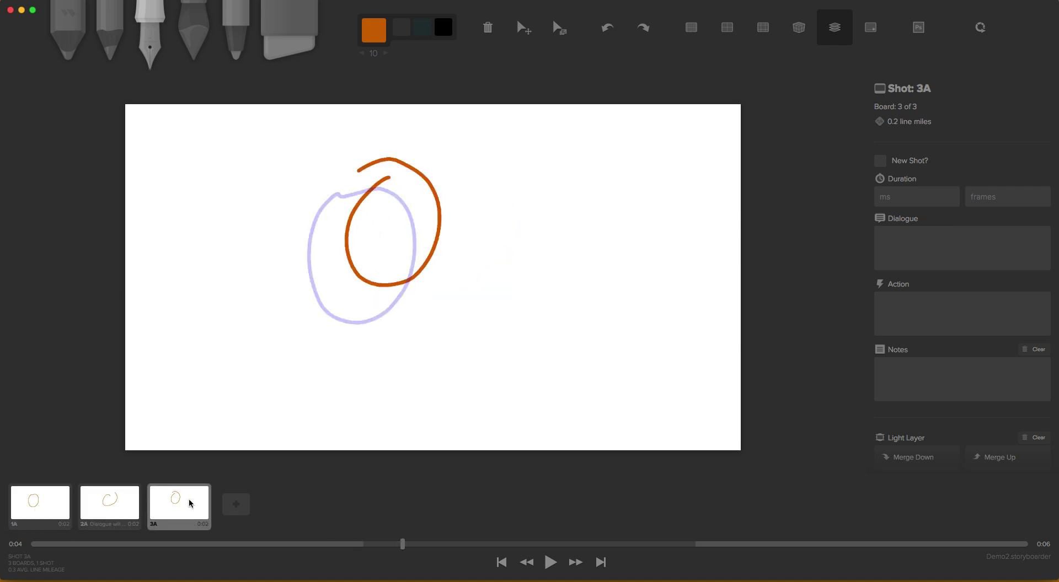
{"action": "left_click", "coordinate": [86, 503]}
{"action": "key", "text": "Left"}
{"action": "left_click", "coordinate": [166, 499]}
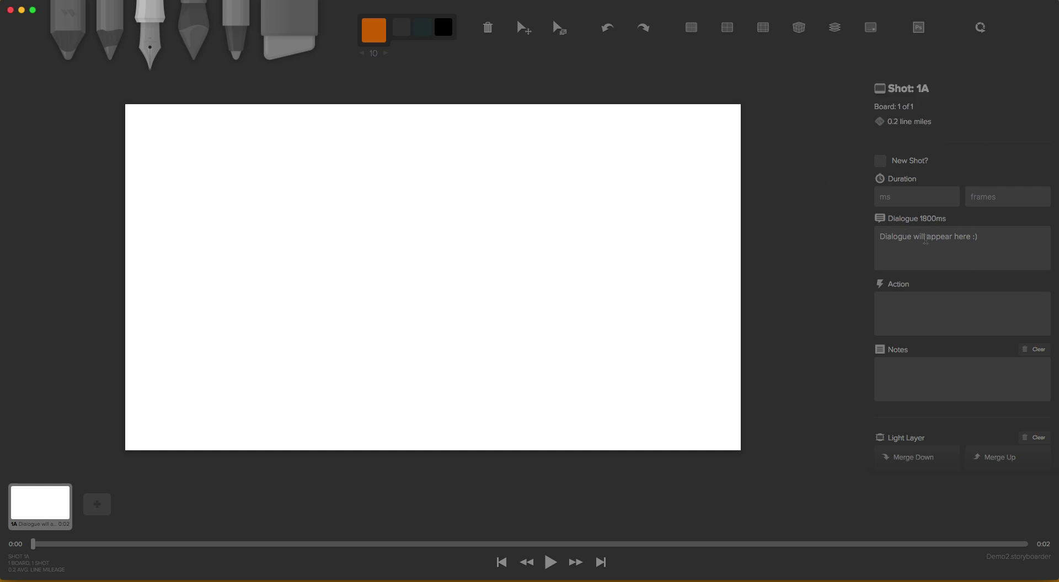
{"action": "scroll", "coordinate": [940, 215], "scroll_direction": "down", "scroll_amount": 1}
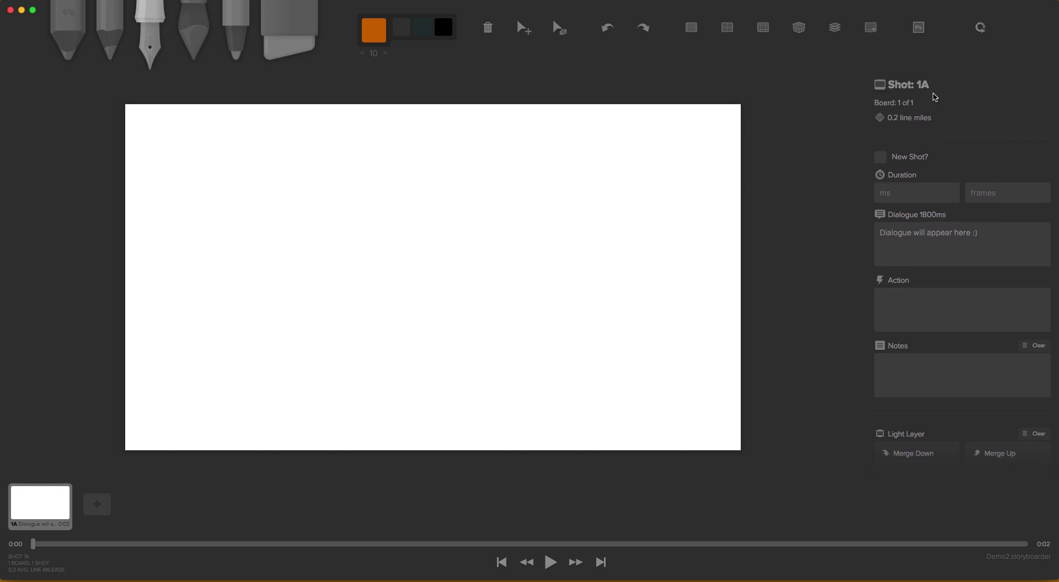
{"action": "left_click", "coordinate": [870, 28]}
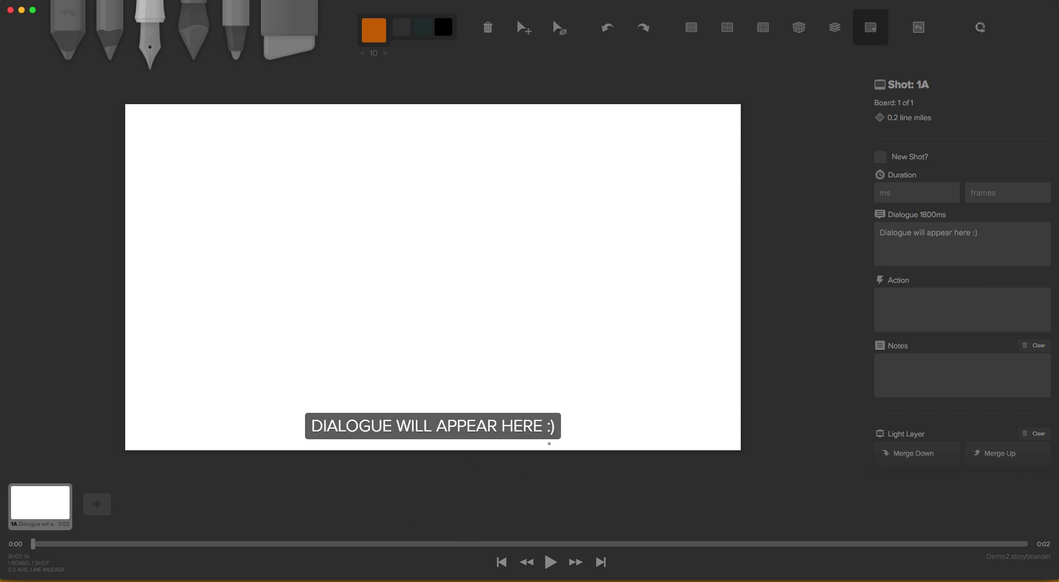
{"action": "left_click", "coordinate": [870, 27]}
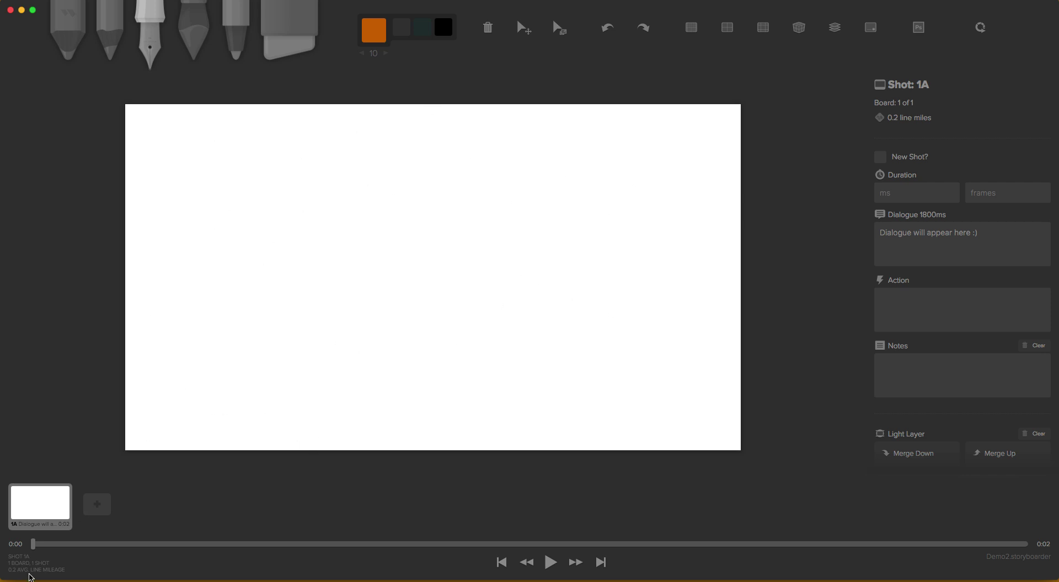
Add boards 2A and 3A and draw a zigzag scribble on each of the three boards.
{"action": "left_click", "coordinate": [97, 504]}
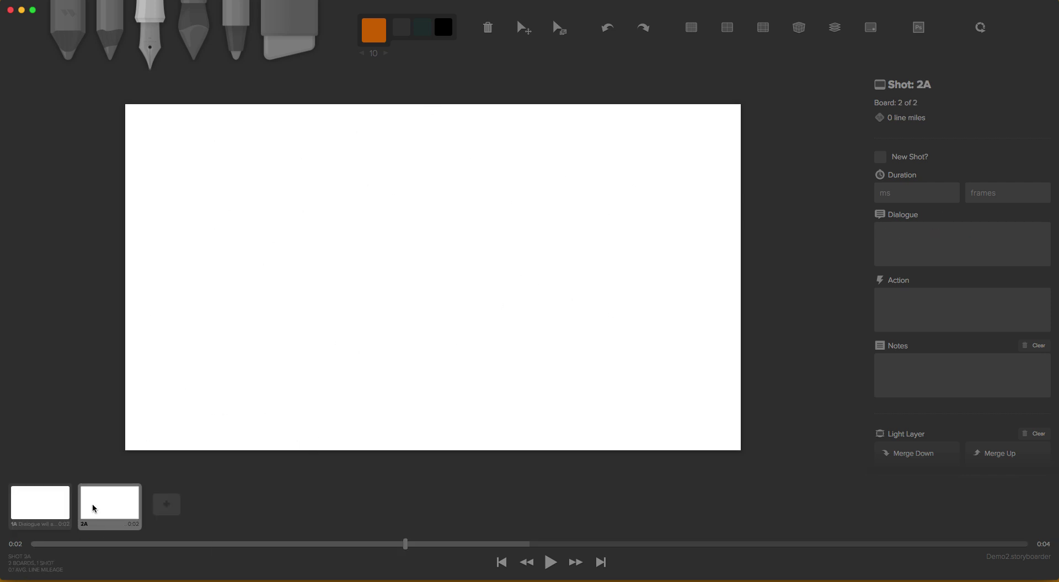
{"action": "mouse_move", "coordinate": [447, 213]}
{"action": "left_mouse_down"}
{"action": "mouse_move", "coordinate": [369, 230]}
{"action": "mouse_move", "coordinate": [347, 369]}
{"action": "left_mouse_up"}
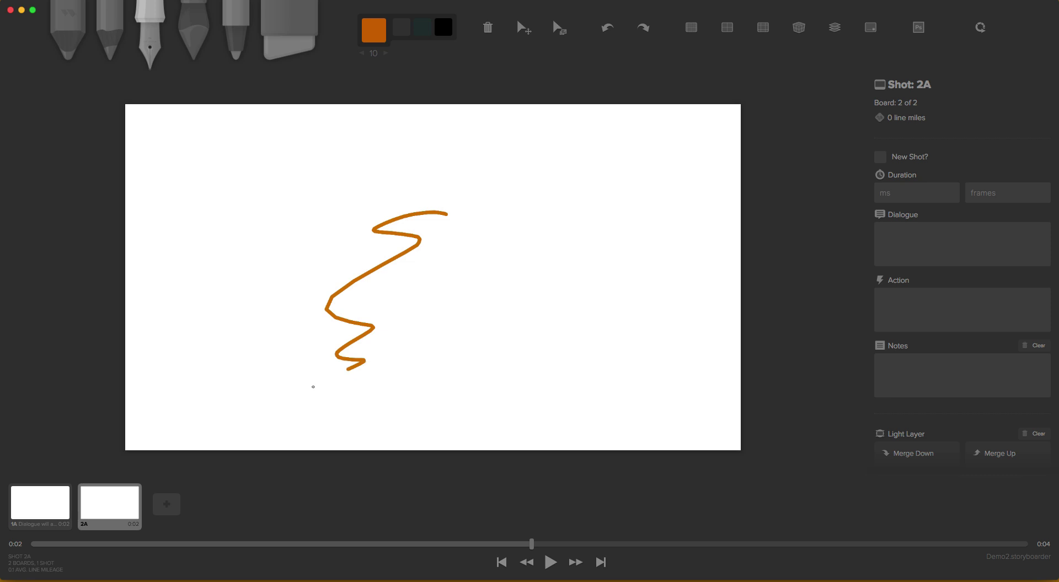
{"action": "left_click", "coordinate": [60, 503]}
{"action": "mouse_move", "coordinate": [486, 168]}
{"action": "left_mouse_down"}
{"action": "mouse_move", "coordinate": [415, 194]}
{"action": "mouse_move", "coordinate": [332, 343]}
{"action": "mouse_move", "coordinate": [371, 412]}
{"action": "left_mouse_up"}
{"action": "left_click", "coordinate": [166, 504]}
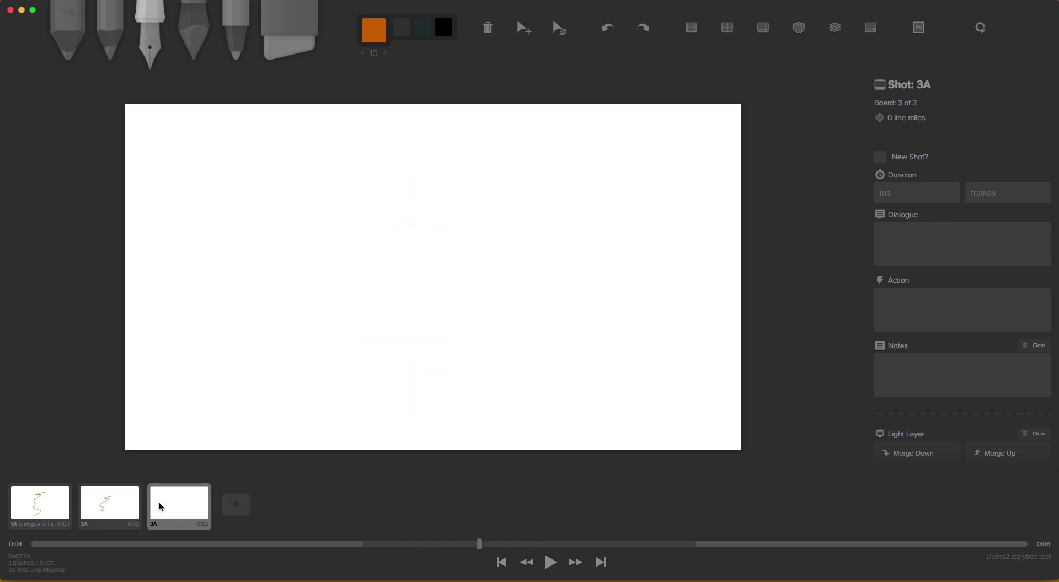
{"action": "left_click_drag", "start_coordinate": [359, 249], "coordinate": [425, 362]}
Step through the boards, then play and stop the three-board sequence.
{"action": "left_click", "coordinate": [106, 513]}
{"action": "key", "text": "Left"}
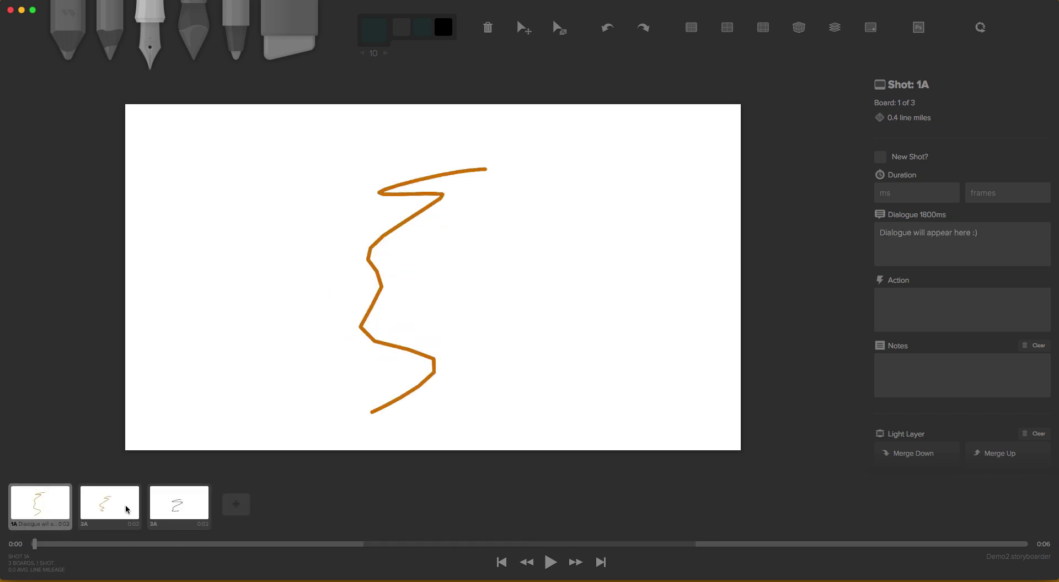
{"action": "left_click", "coordinate": [161, 501]}
{"action": "key", "text": "Left"}
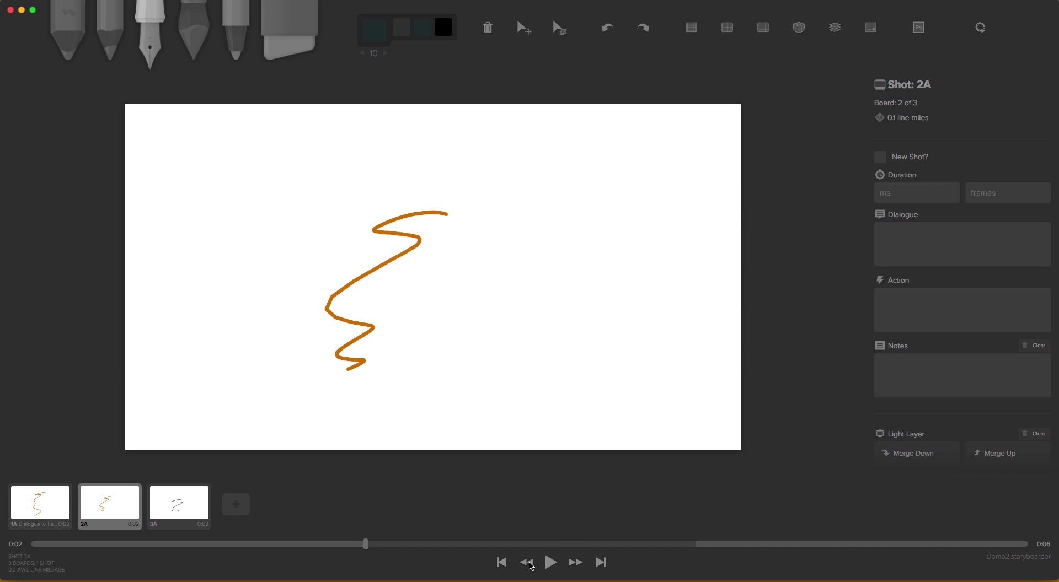
{"action": "left_click", "coordinate": [551, 565]}
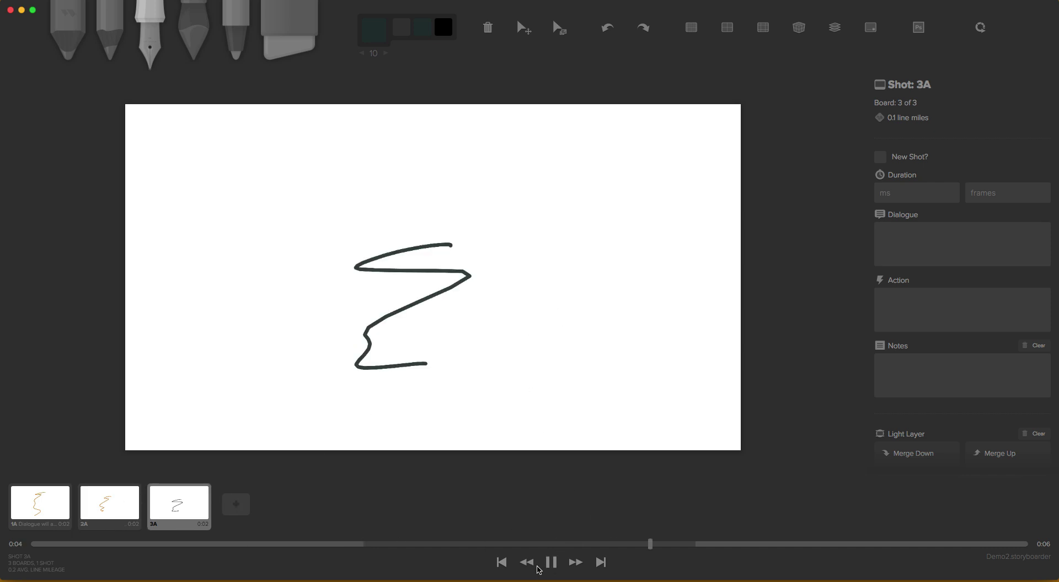
{"action": "left_click", "coordinate": [551, 562]}
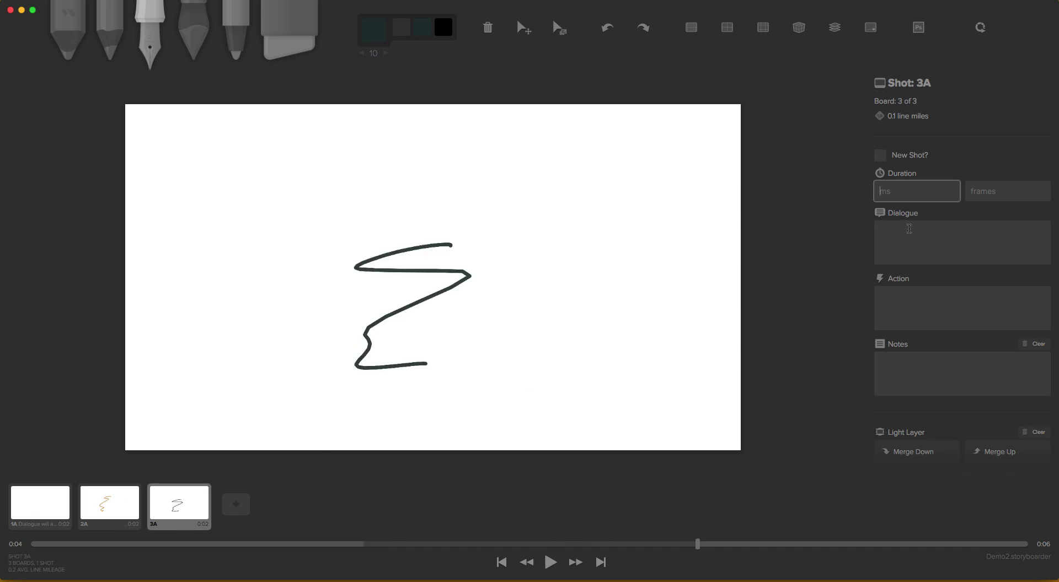
Keep board 3A in the same shot and set its duration to 2000 ms, after trying 1000 and 30000.
{"action": "left_click", "coordinate": [880, 157]}
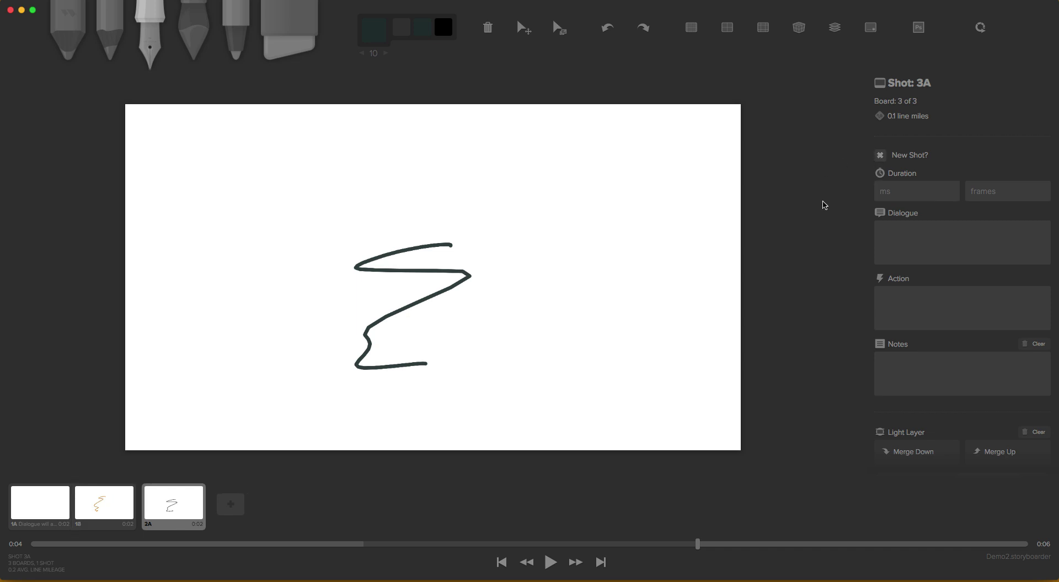
{"action": "left_click", "coordinate": [881, 157]}
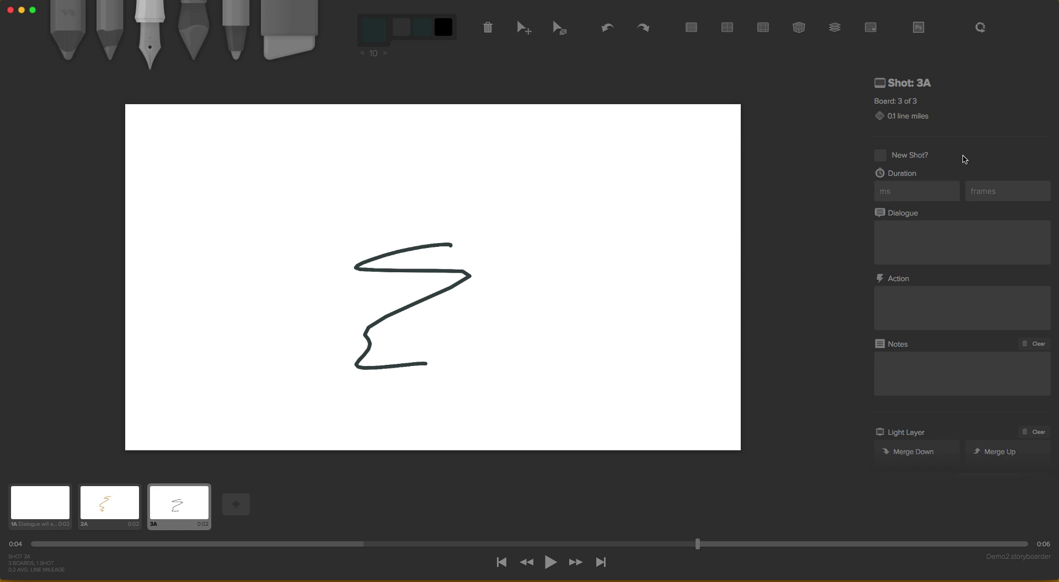
{"action": "left_click", "coordinate": [906, 196]}
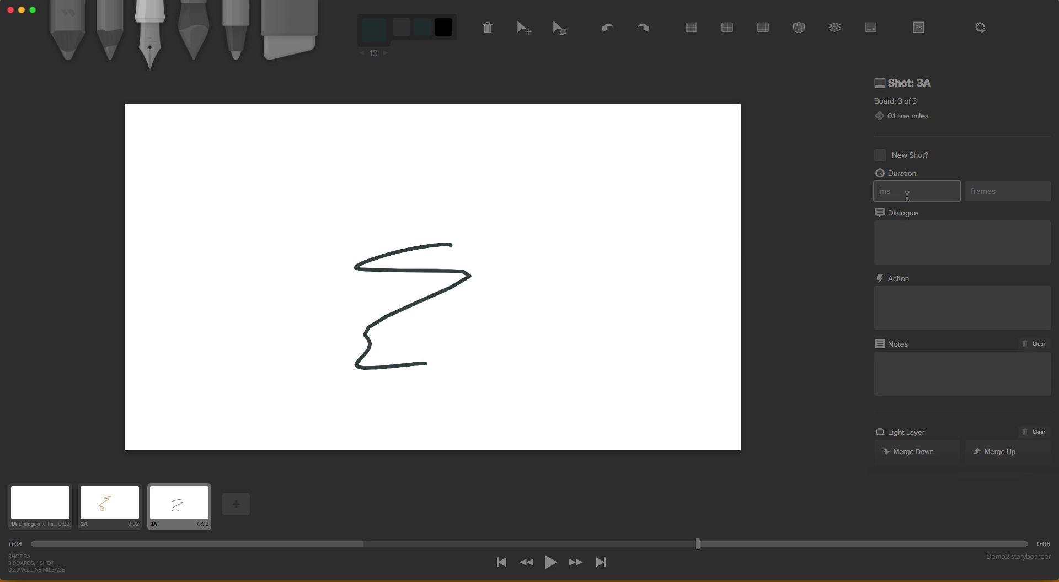
{"action": "type", "text": "1000"}
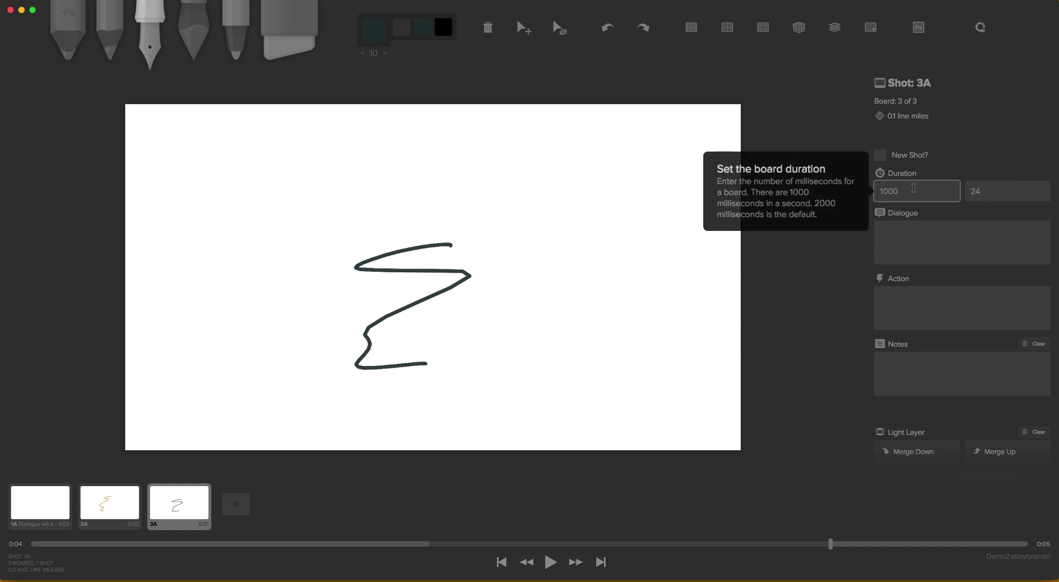
{"action": "left_click_drag", "start_coordinate": [913, 188], "coordinate": [827, 186]}
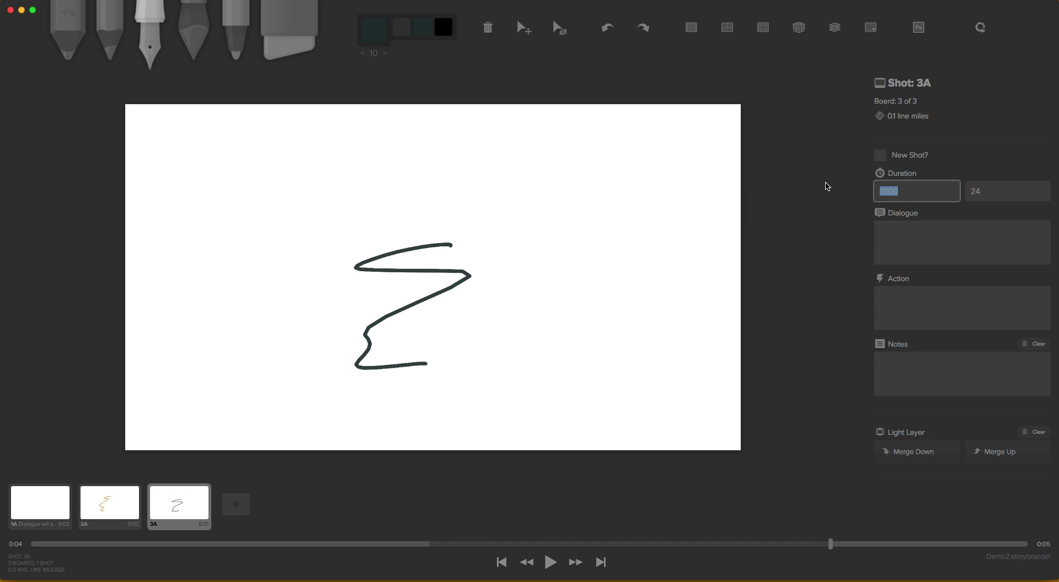
{"action": "type", "text": "30000"}
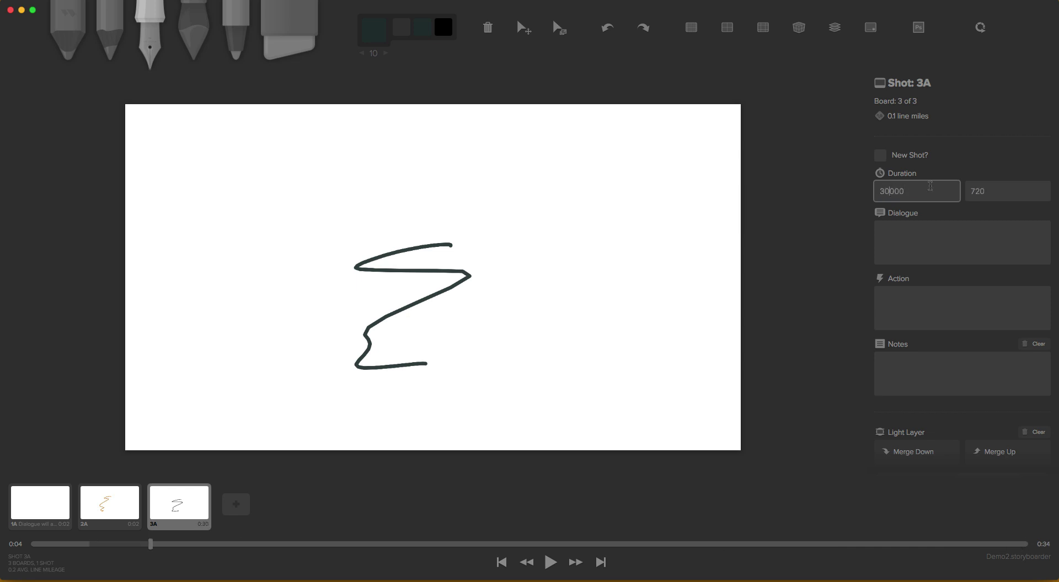
{"action": "left_click", "coordinate": [969, 154]}
{"action": "type", "text": "2000"}
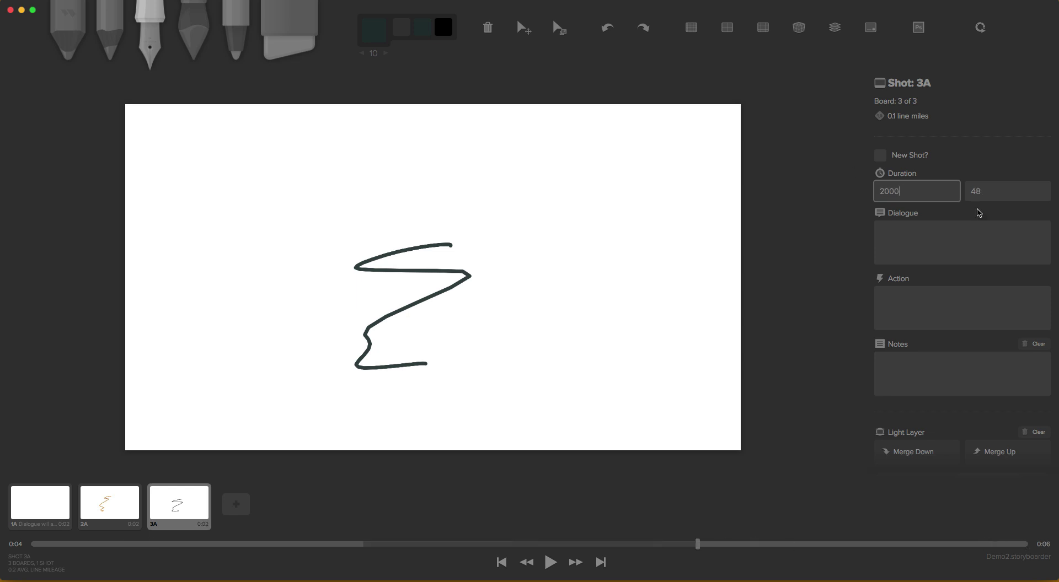
{"action": "left_click", "coordinate": [948, 257]}
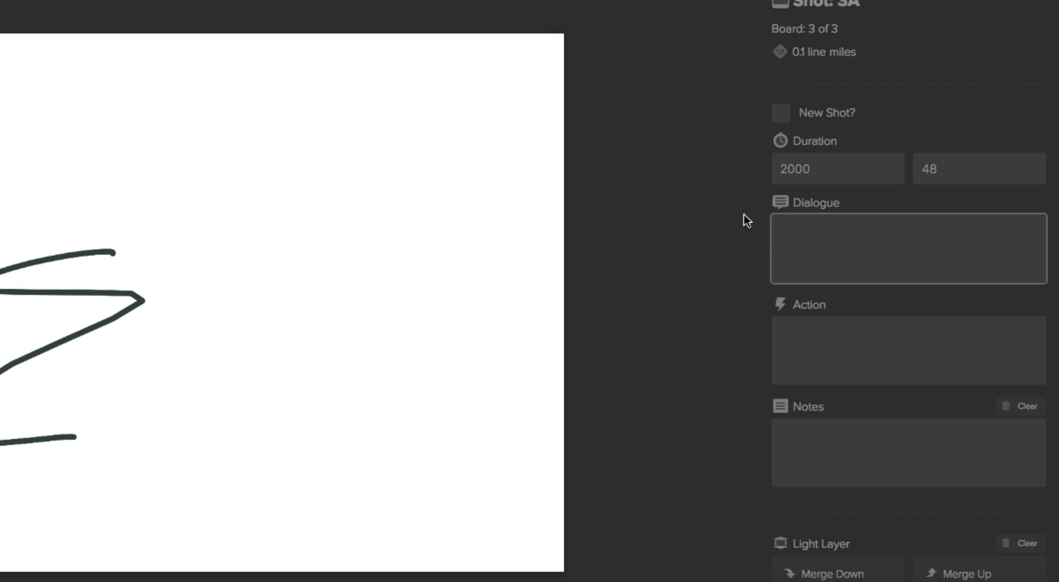
{"action": "left_click", "coordinate": [861, 375]}
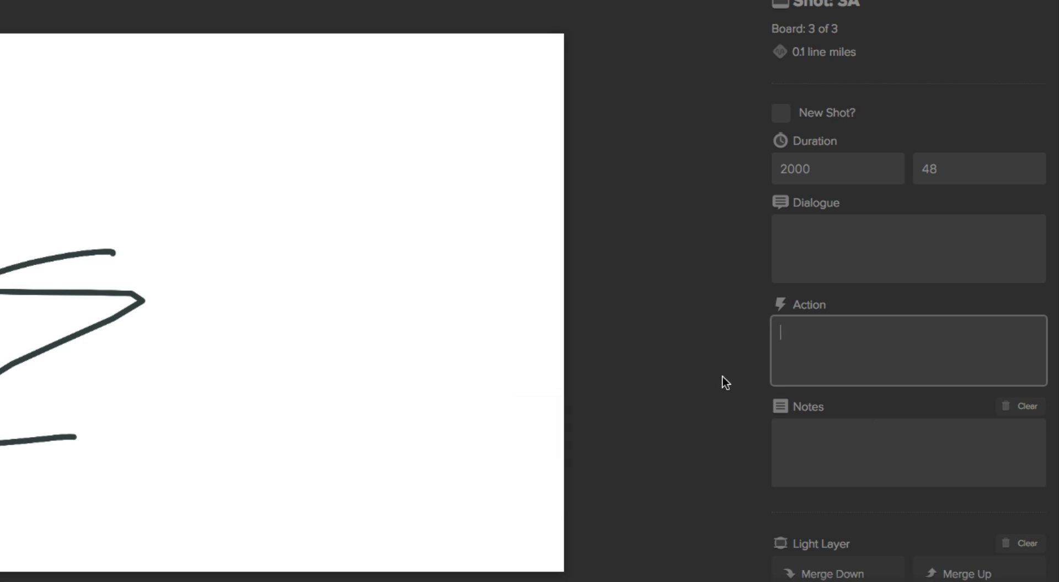
{"action": "scroll", "coordinate": [821, 364], "scroll_direction": "down", "scroll_amount": 9}
{"action": "scroll", "coordinate": [796, 310], "scroll_direction": "up", "scroll_amount": 2}
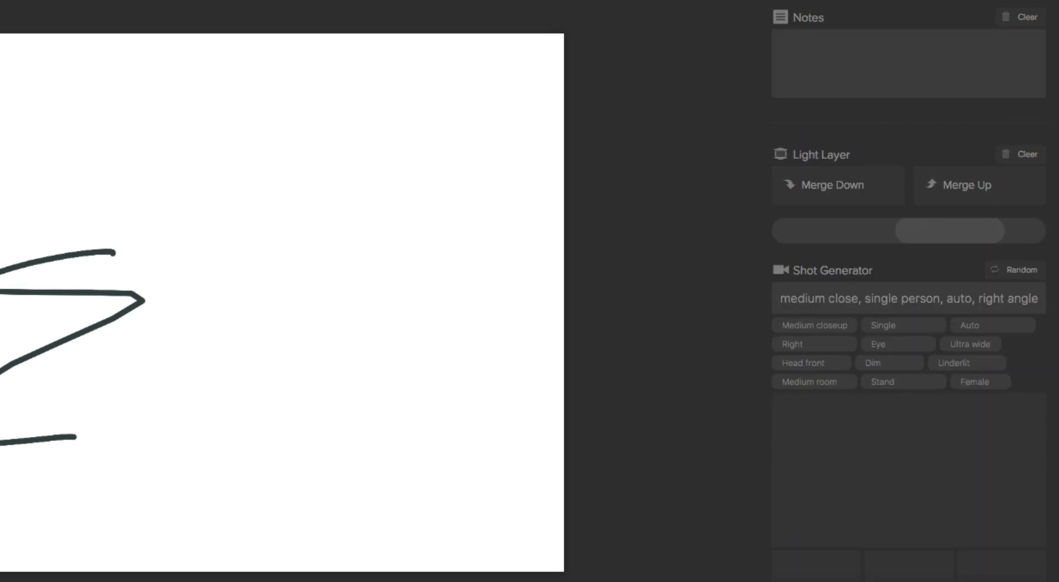
Adjust the light layer opacity, sketch a yellow stick figure with legs and arms, then clear it.
{"action": "key", "text": "BackSpace"}
{"action": "mouse_move", "coordinate": [790, 232]}
{"action": "left_mouse_down"}
{"action": "mouse_move", "coordinate": [790, 243]}
{"action": "mouse_move", "coordinate": [1054, 229]}
{"action": "mouse_move", "coordinate": [889, 234]}
{"action": "mouse_move", "coordinate": [888, 251]}
{"action": "mouse_move", "coordinate": [816, 253]}
{"action": "mouse_move", "coordinate": [1014, 237]}
{"action": "mouse_move", "coordinate": [993, 227]}
{"action": "left_mouse_up"}
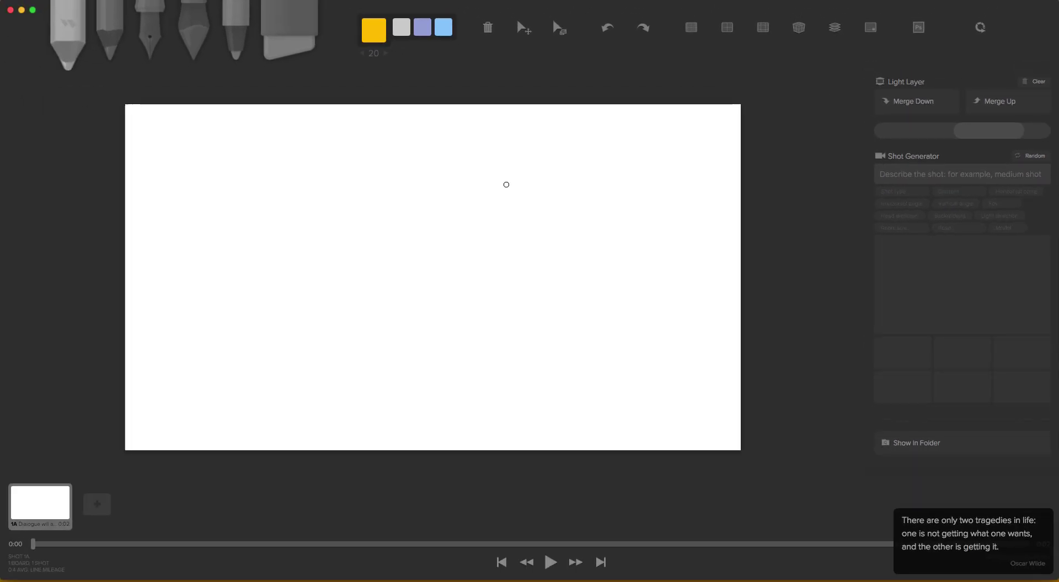
{"action": "mouse_move", "coordinate": [484, 149]}
{"action": "left_mouse_down"}
{"action": "mouse_move", "coordinate": [455, 177]}
{"action": "mouse_move", "coordinate": [457, 151]}
{"action": "mouse_move", "coordinate": [498, 204]}
{"action": "mouse_move", "coordinate": [490, 223]}
{"action": "left_mouse_up"}
{"action": "mouse_move", "coordinate": [491, 263]}
{"action": "left_mouse_down"}
{"action": "mouse_move", "coordinate": [495, 312]}
{"action": "mouse_move", "coordinate": [467, 345]}
{"action": "mouse_move", "coordinate": [493, 314]}
{"action": "left_mouse_up"}
{"action": "mouse_move", "coordinate": [484, 240]}
{"action": "left_mouse_down"}
{"action": "mouse_move", "coordinate": [436, 216]}
{"action": "mouse_move", "coordinate": [573, 201]}
{"action": "left_mouse_up"}
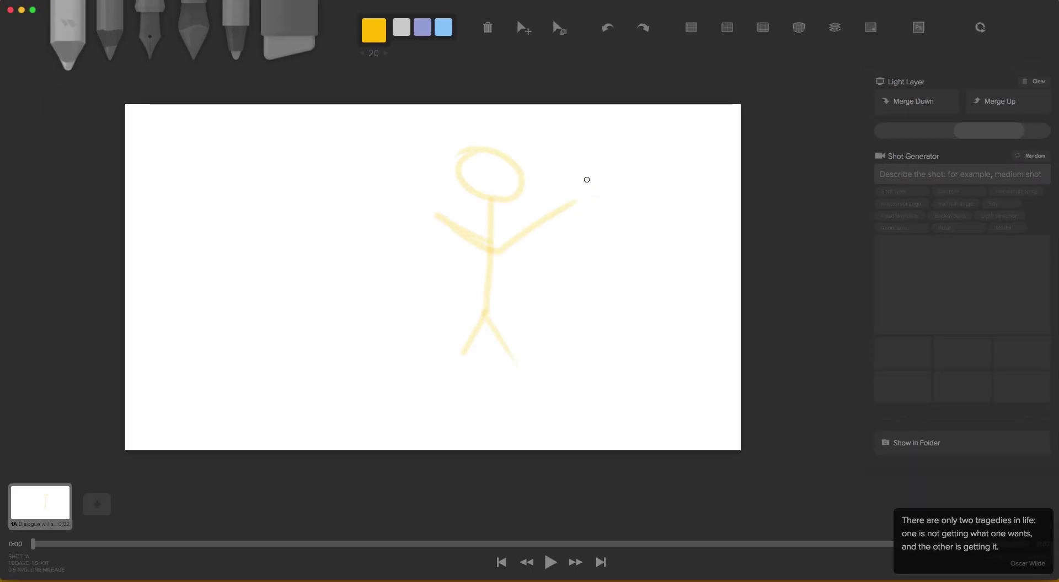
{"action": "left_click", "coordinate": [488, 27]}
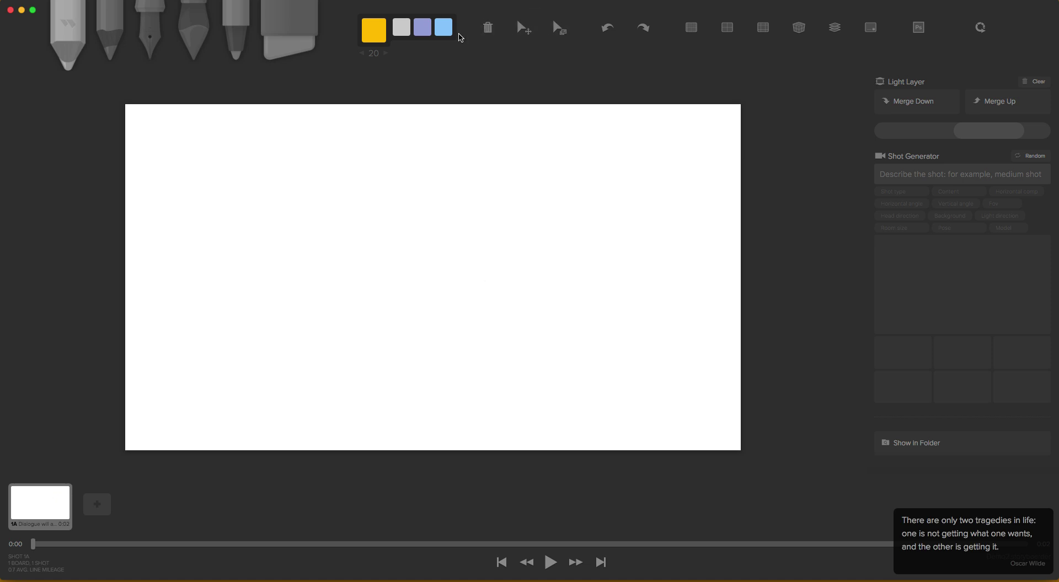
Enter 'Male close up' as the Shot Generator description.
{"action": "left_click", "coordinate": [967, 173]}
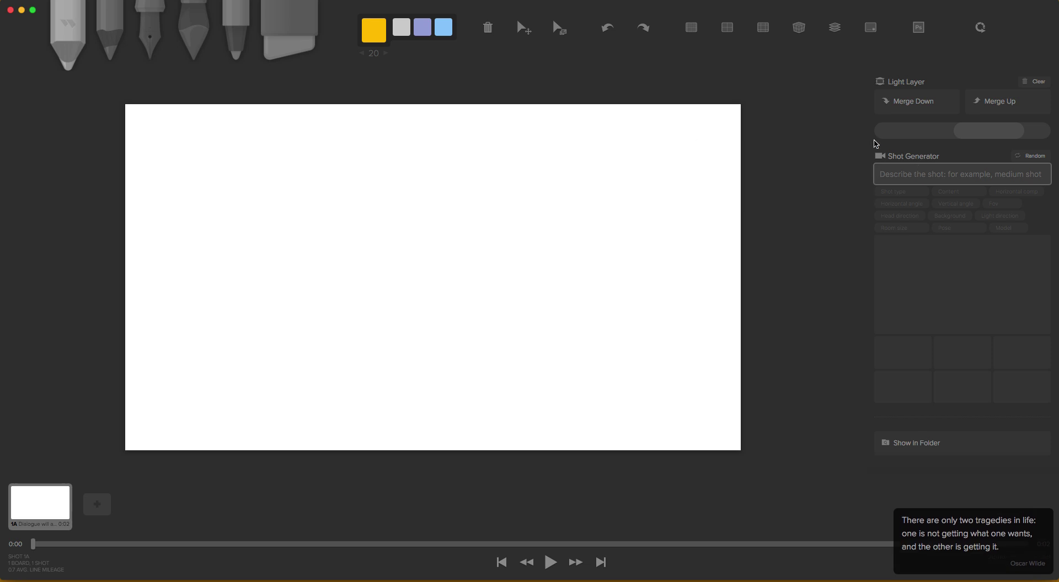
{"action": "type", "text": "Male close up"}
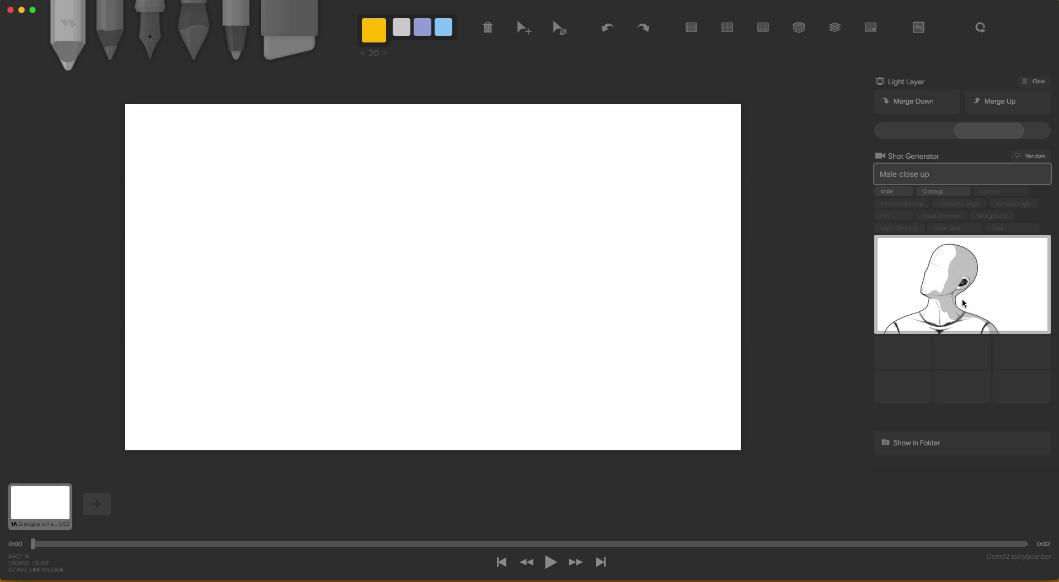
Place the generated male close-up on board 1A and sketch dark eyes and an up-left arrow.
{"action": "double_click", "coordinate": [965, 303]}
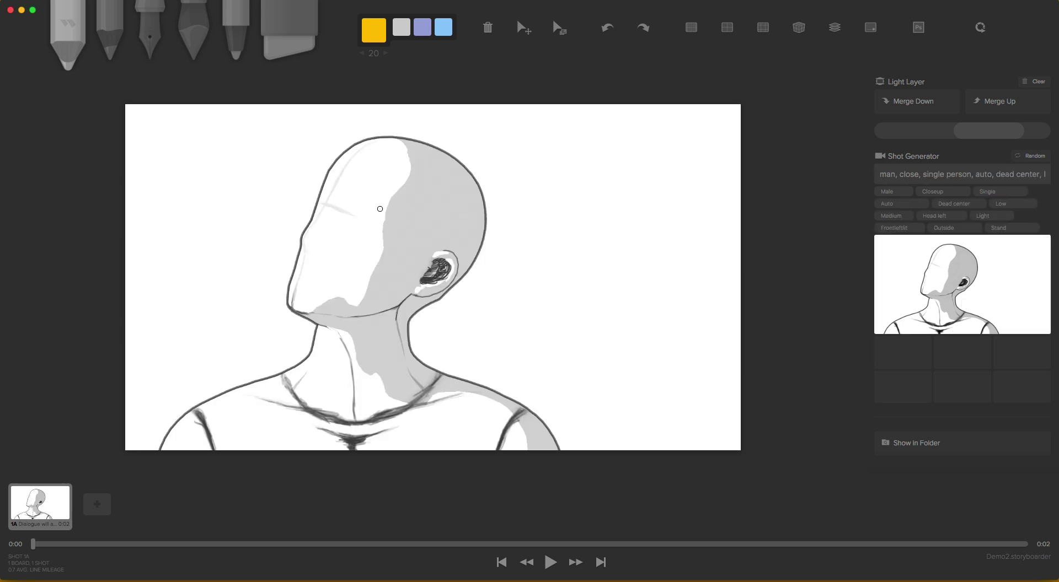
{"action": "left_click", "coordinate": [150, 33]}
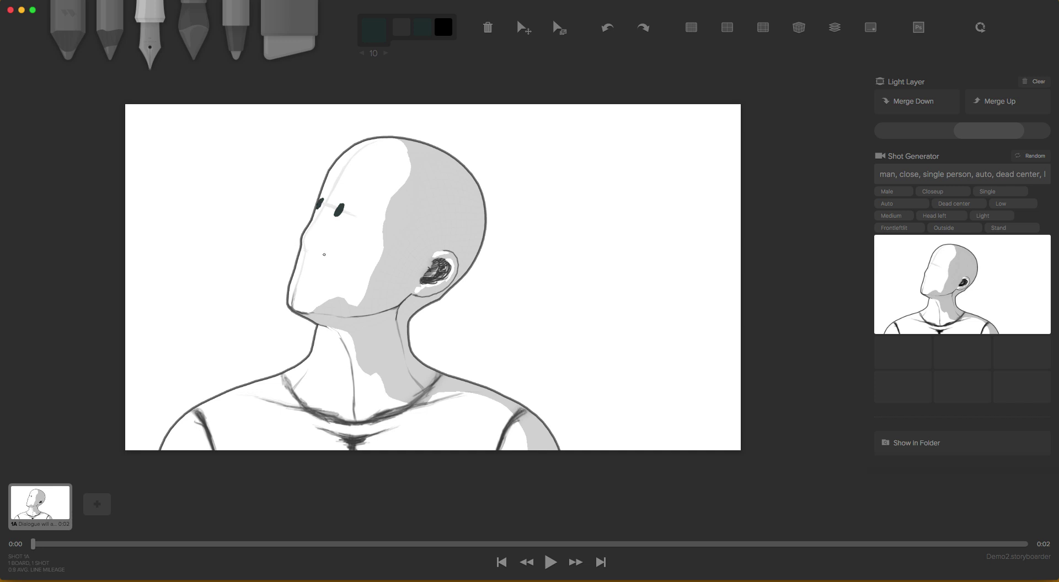
{"action": "mouse_move", "coordinate": [296, 194]}
{"action": "left_mouse_down"}
{"action": "mouse_move", "coordinate": [253, 167]}
{"action": "mouse_move", "coordinate": [268, 188]}
{"action": "mouse_move", "coordinate": [250, 160]}
{"action": "left_mouse_up"}
Regenerate the man as a Medium closeup, Head front, Frontlit shot, applying each version to board 1A.
{"action": "left_click", "coordinate": [936, 196]}
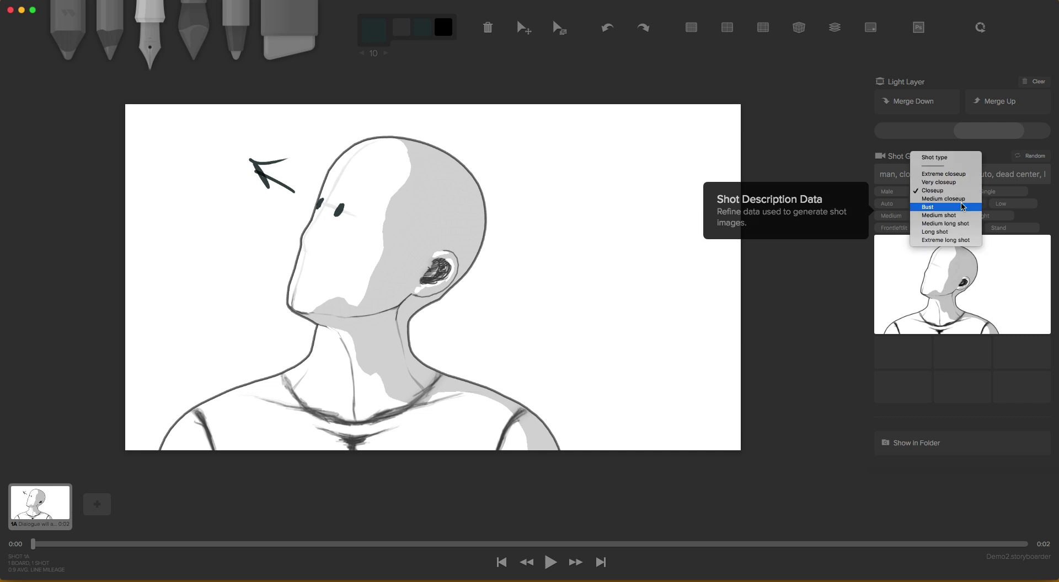
{"action": "left_click", "coordinate": [960, 200]}
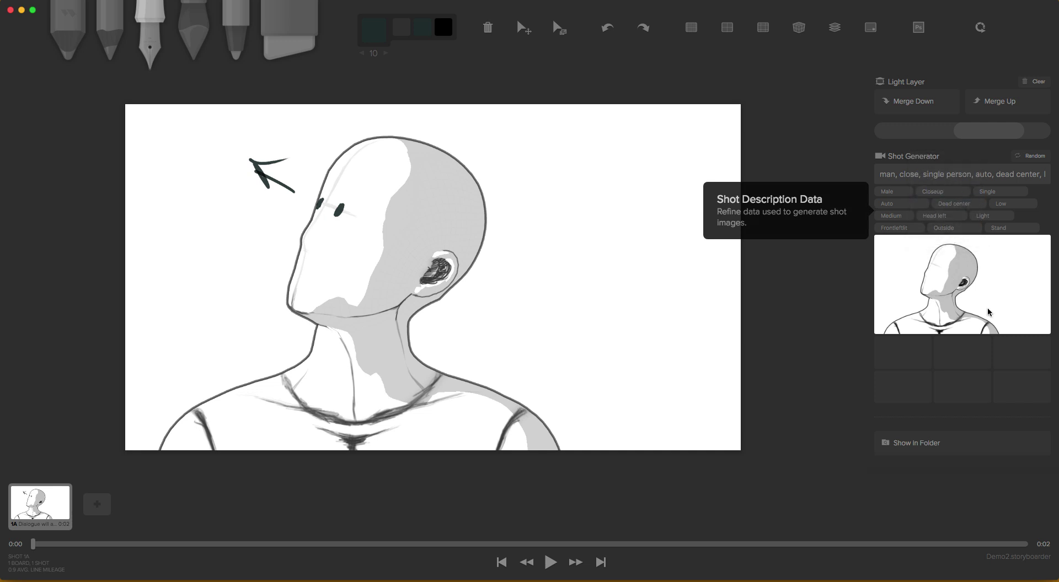
{"action": "left_click", "coordinate": [985, 289]}
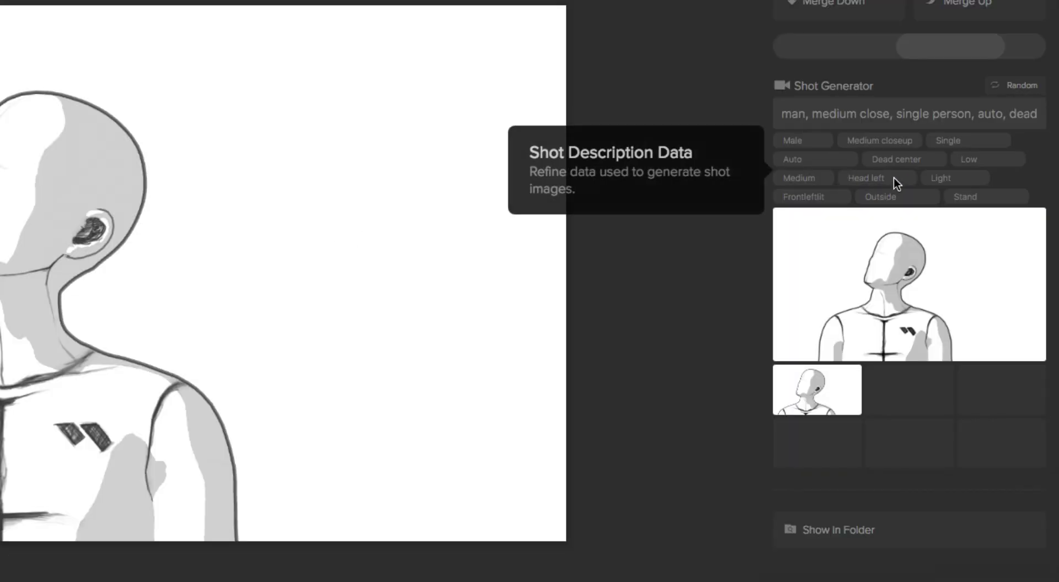
{"action": "left_click", "coordinate": [889, 178]}
{"action": "left_click", "coordinate": [889, 136]}
{"action": "left_click", "coordinate": [929, 276]}
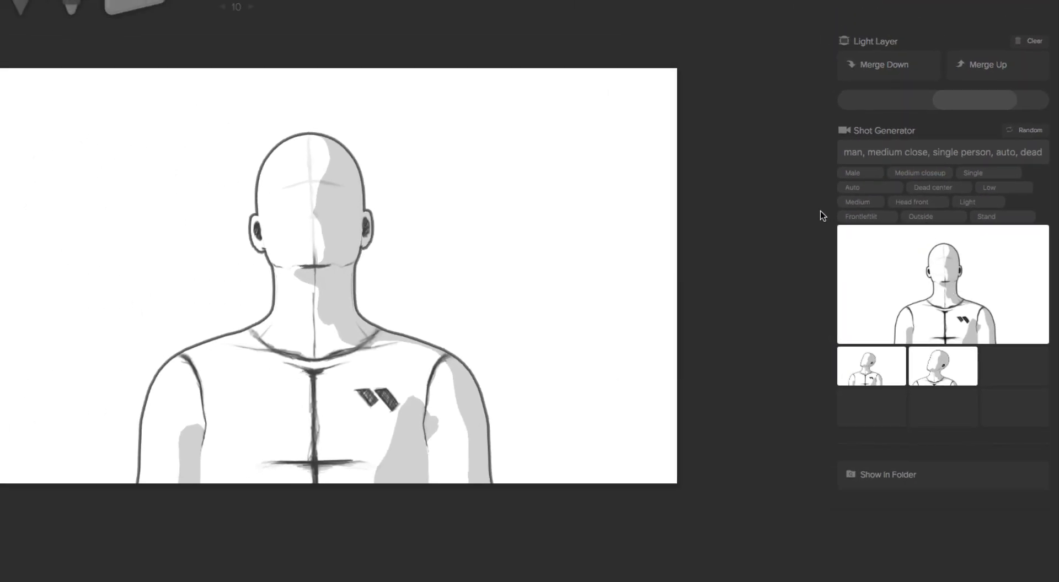
{"action": "left_click", "coordinate": [852, 220]}
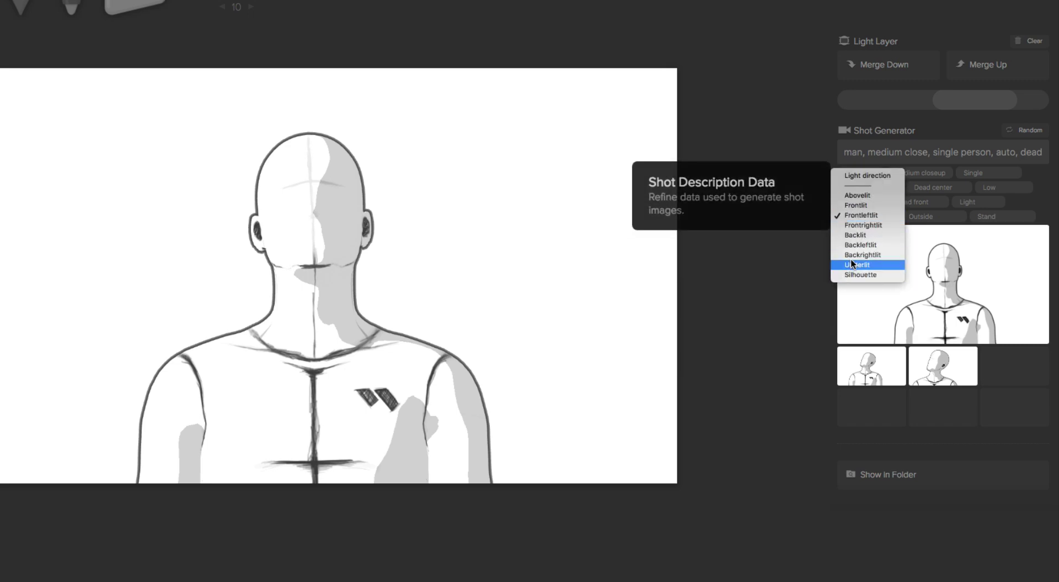
{"action": "left_click", "coordinate": [855, 205]}
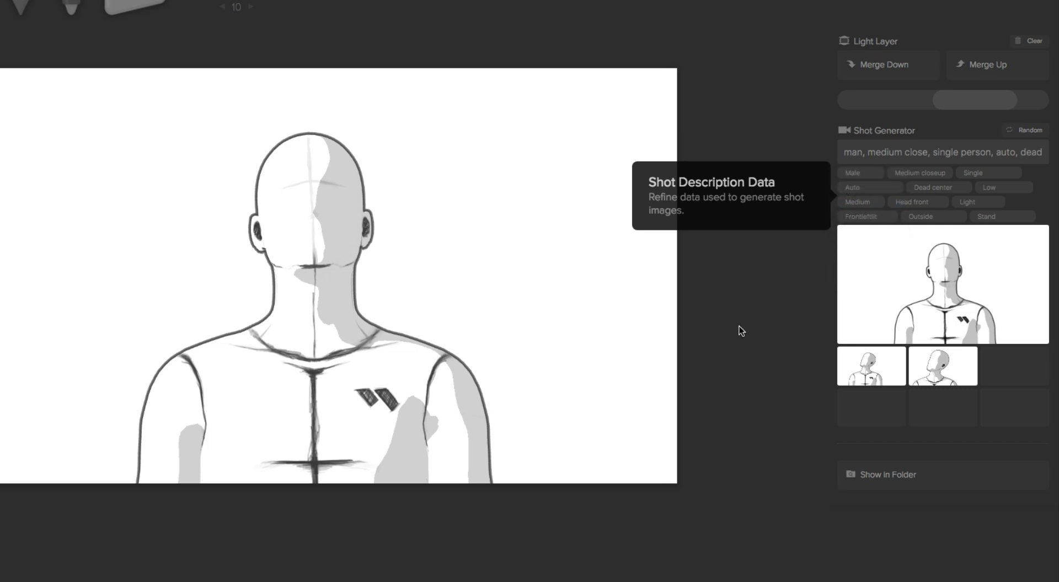
{"action": "left_click", "coordinate": [920, 318]}
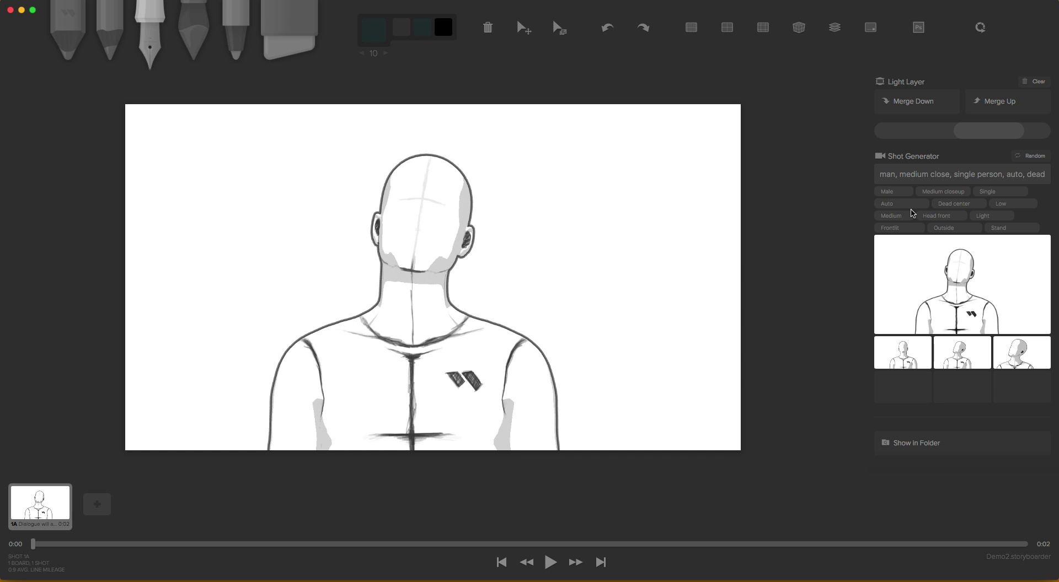
Change the man's pose to Run and add the running shot to the board, room size staying Outside.
{"action": "left_click", "coordinate": [1025, 227]}
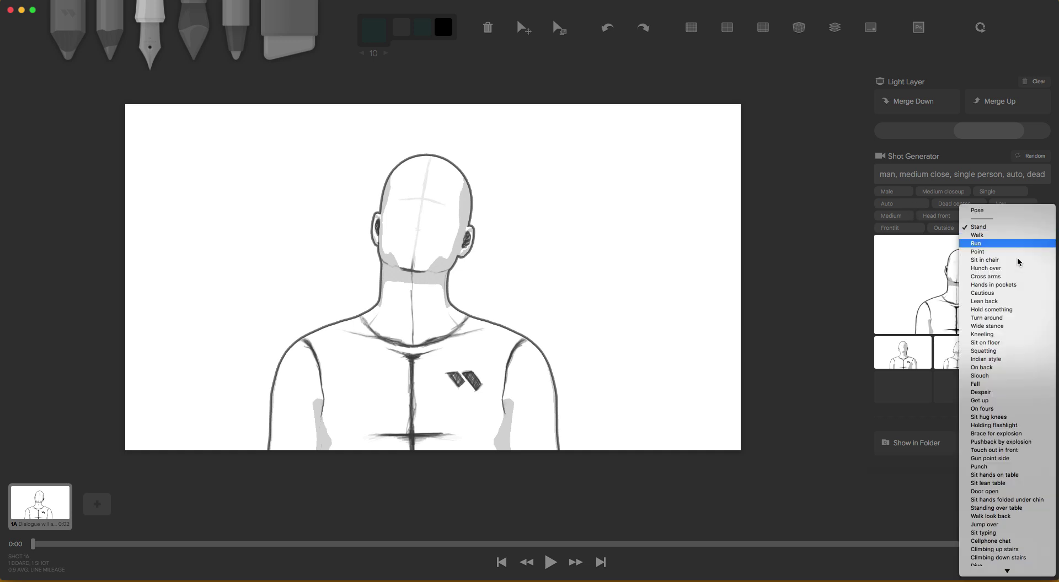
{"action": "left_click", "coordinate": [976, 252]}
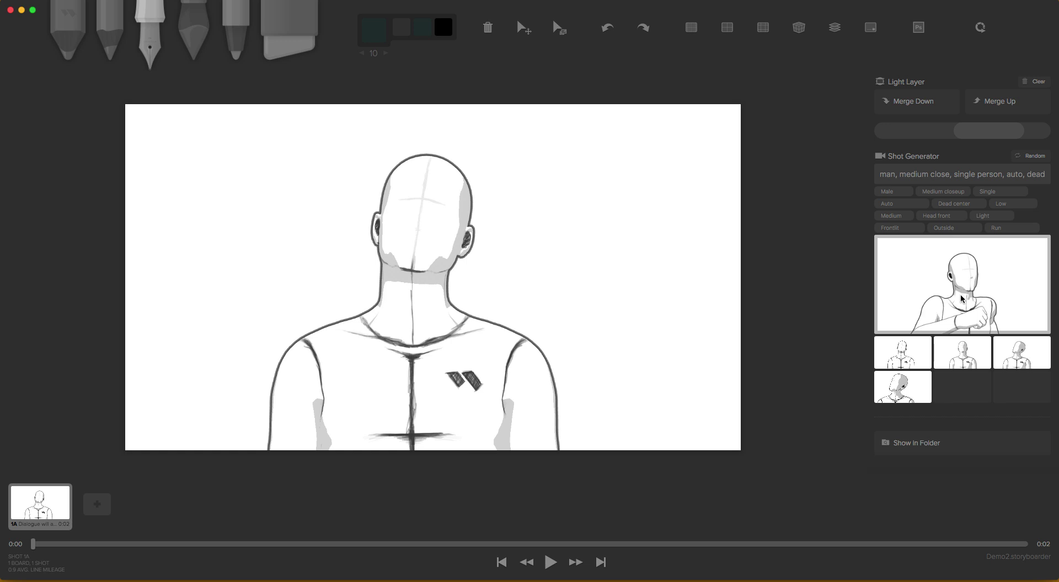
{"action": "left_click", "coordinate": [962, 300]}
{"action": "left_click", "coordinate": [1009, 223]}
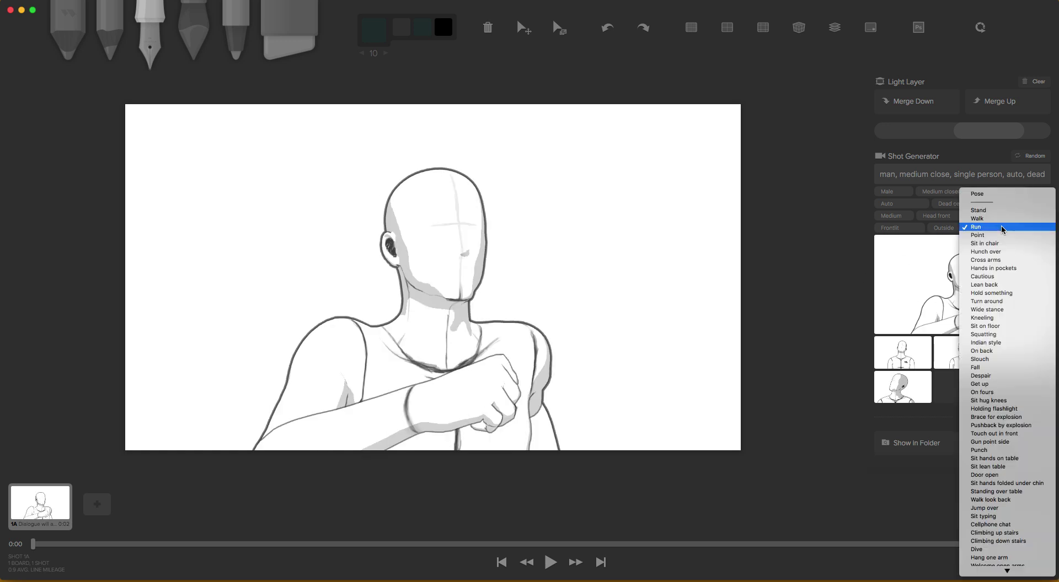
{"action": "left_click", "coordinate": [944, 221]}
{"action": "left_click", "coordinate": [945, 228]}
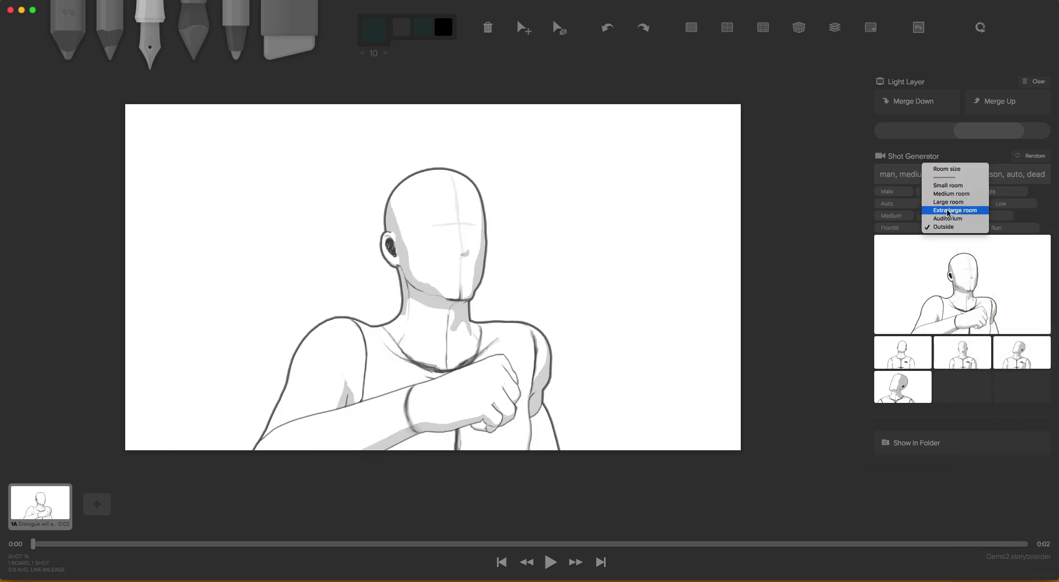
{"action": "left_click", "coordinate": [893, 205]}
Set the horizontal composition to Centered, then frame the man on the Last third.
{"action": "left_click", "coordinate": [894, 204]}
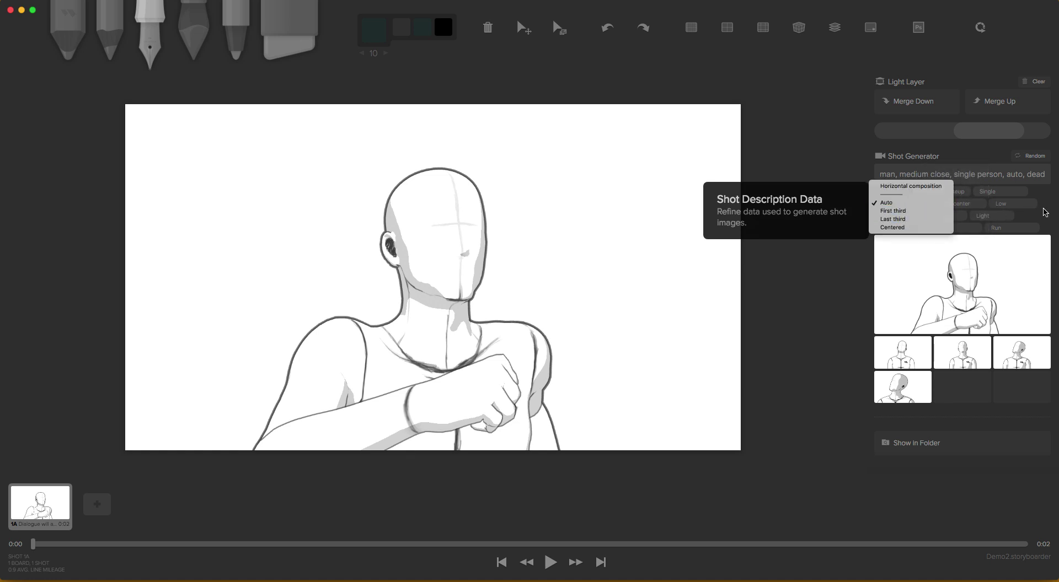
{"action": "left_click", "coordinate": [1033, 214]}
{"action": "left_click", "coordinate": [889, 203]}
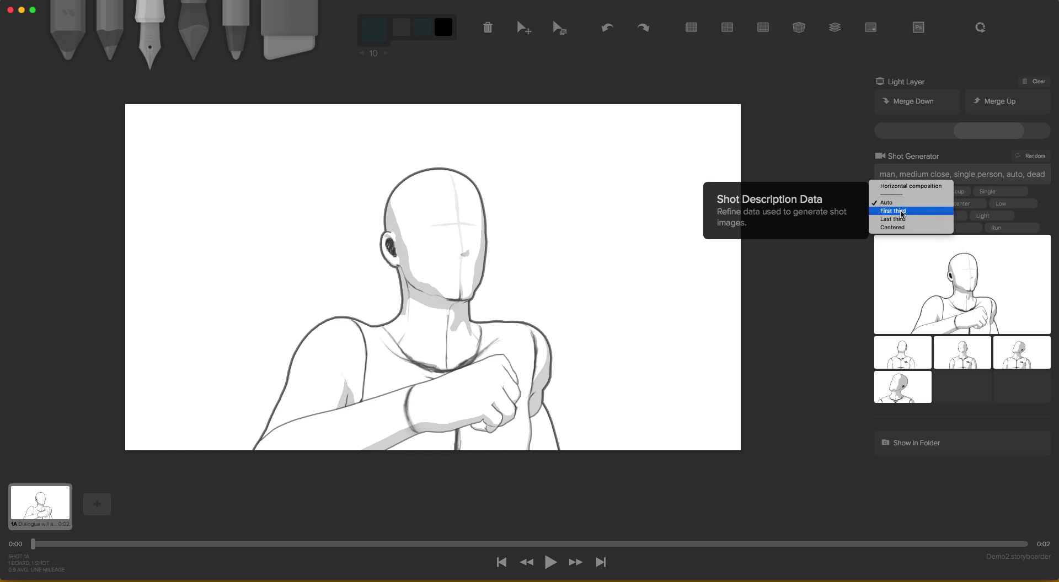
{"action": "key", "text": "Escape"}
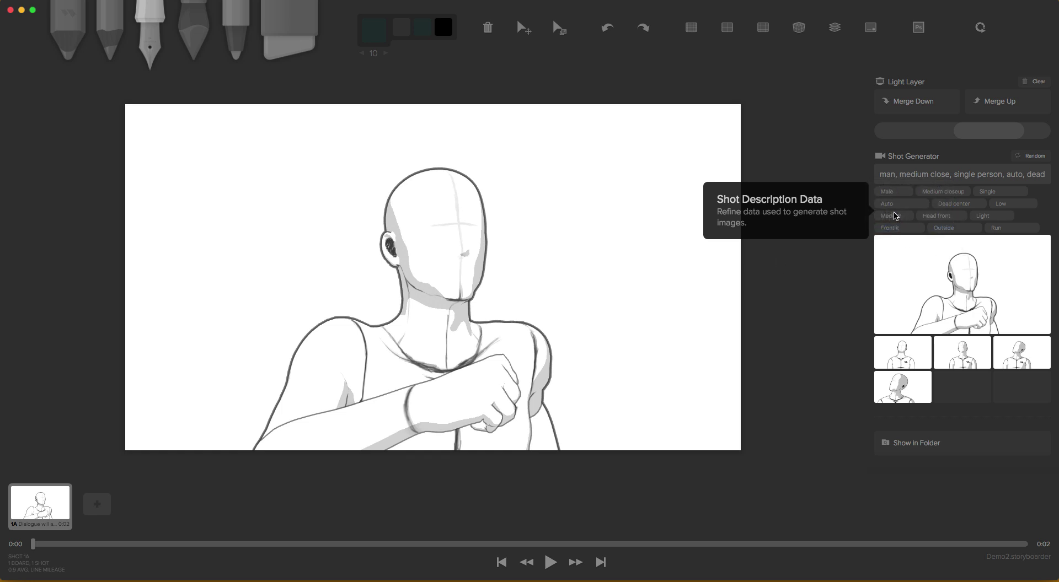
{"action": "left_click", "coordinate": [898, 204]}
{"action": "key", "text": "Escape"}
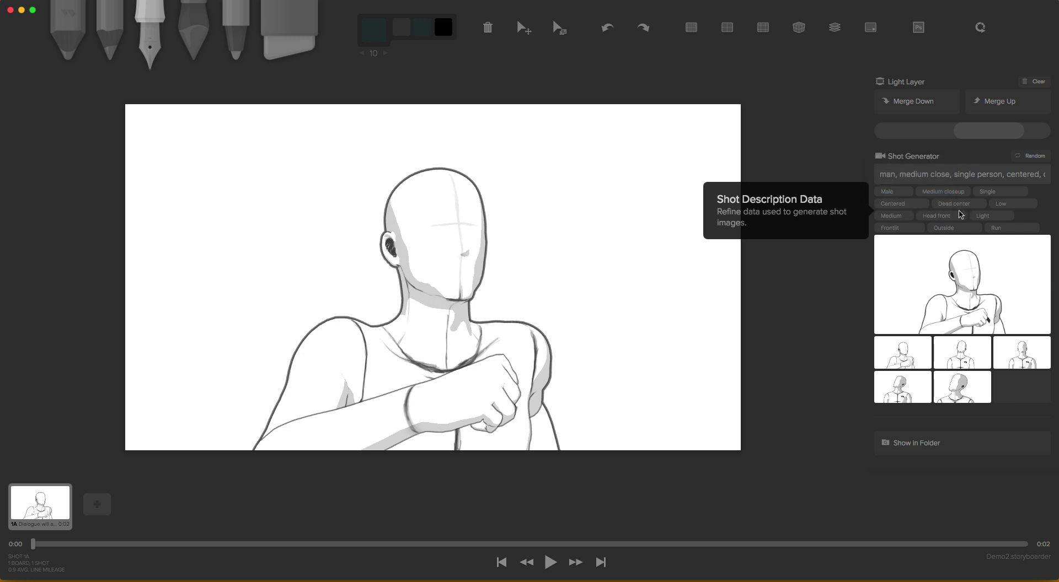
{"action": "left_click", "coordinate": [977, 287]}
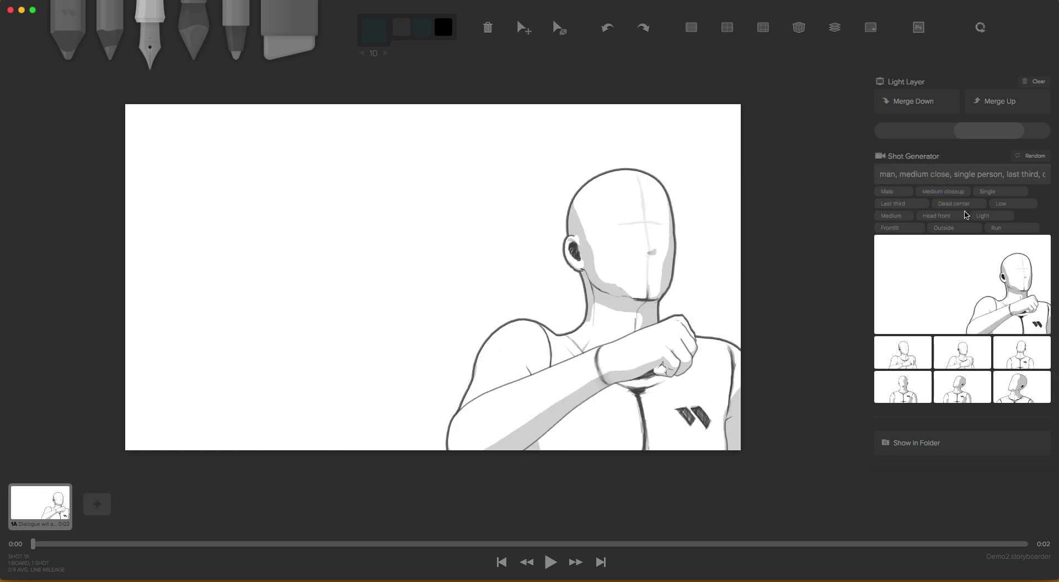
Put a Birds eye angle shot on the board, then switch the vertical angle back to Low.
{"action": "left_click", "coordinate": [1028, 204]}
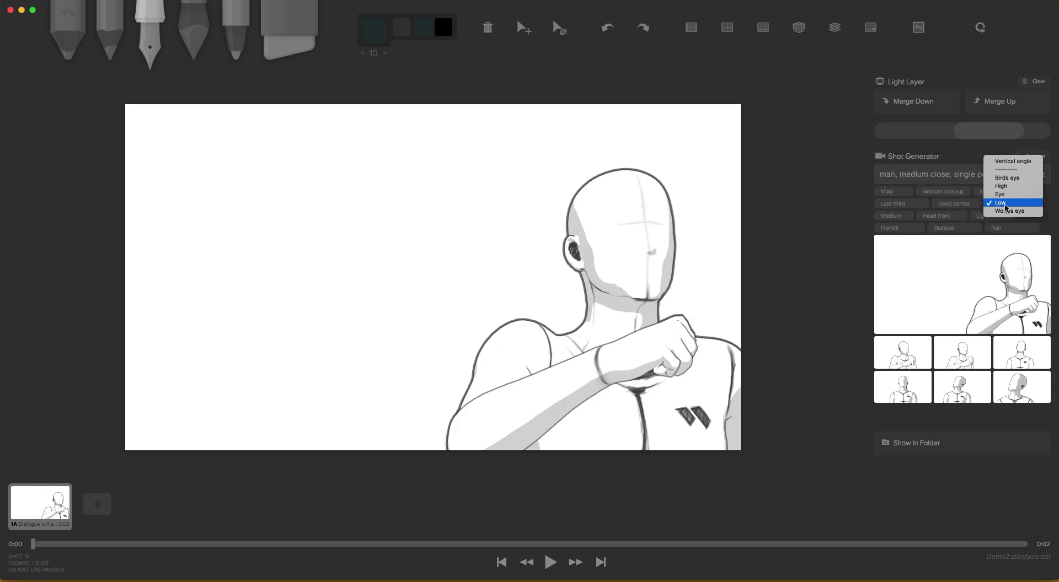
{"action": "left_click", "coordinate": [1007, 178]}
{"action": "left_click", "coordinate": [986, 293]}
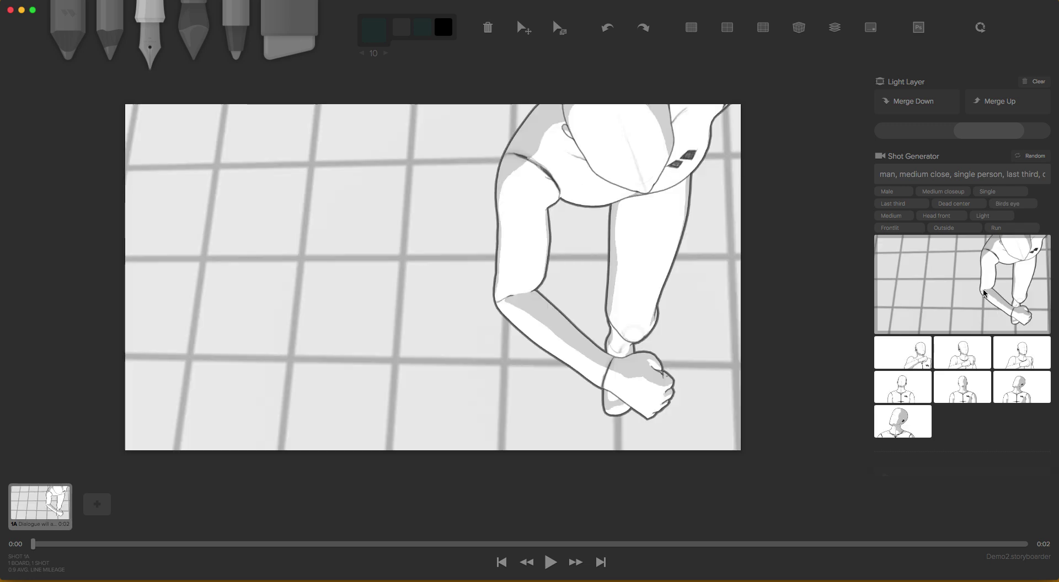
{"action": "left_click", "coordinate": [1036, 207]}
{"action": "left_click", "coordinate": [1017, 226]}
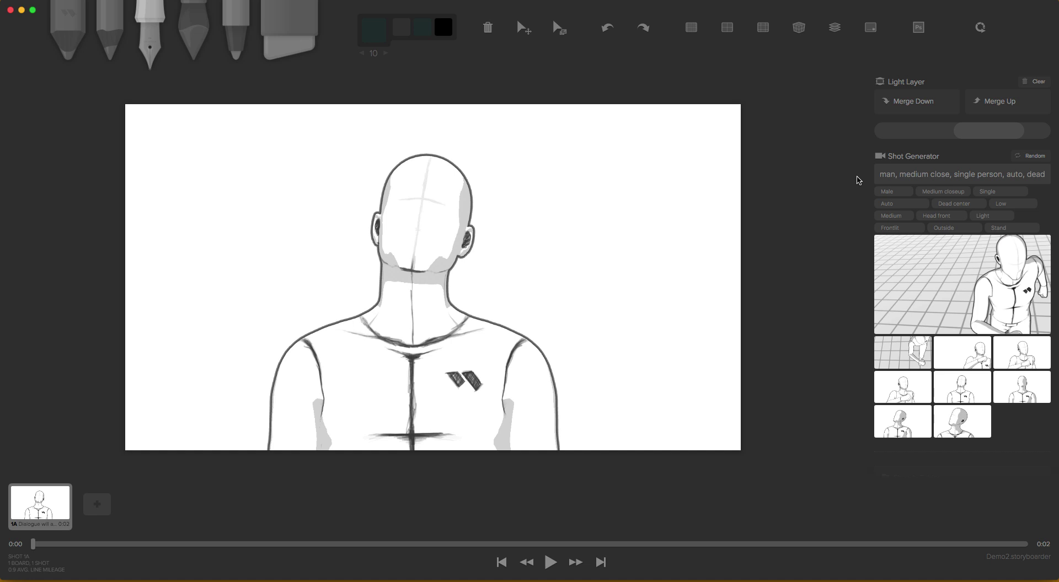
Open the Print a worksheet setup and try a layout of 4 rows by 5 columns.
{"action": "key", "text": "super+p"}
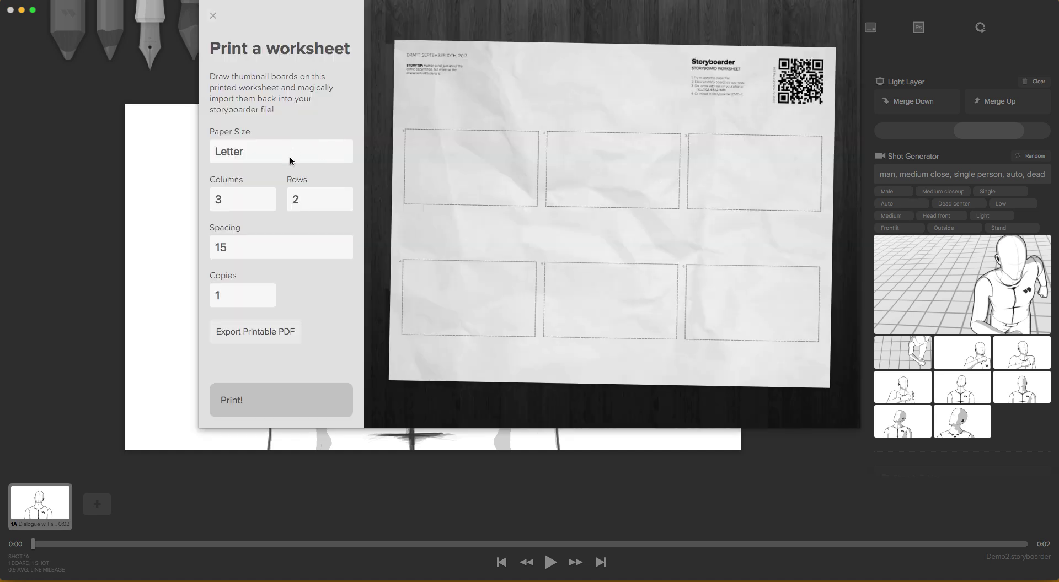
{"action": "left_click", "coordinate": [299, 214]}
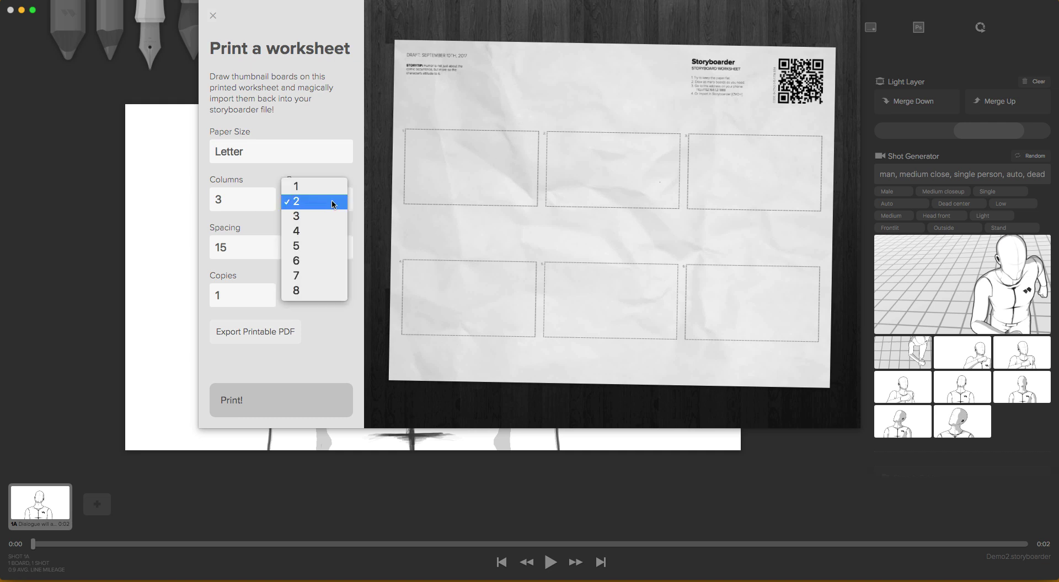
{"action": "left_click", "coordinate": [307, 215]}
{"action": "left_click", "coordinate": [307, 215]}
{"action": "left_click", "coordinate": [306, 230]}
{"action": "left_click", "coordinate": [266, 207]}
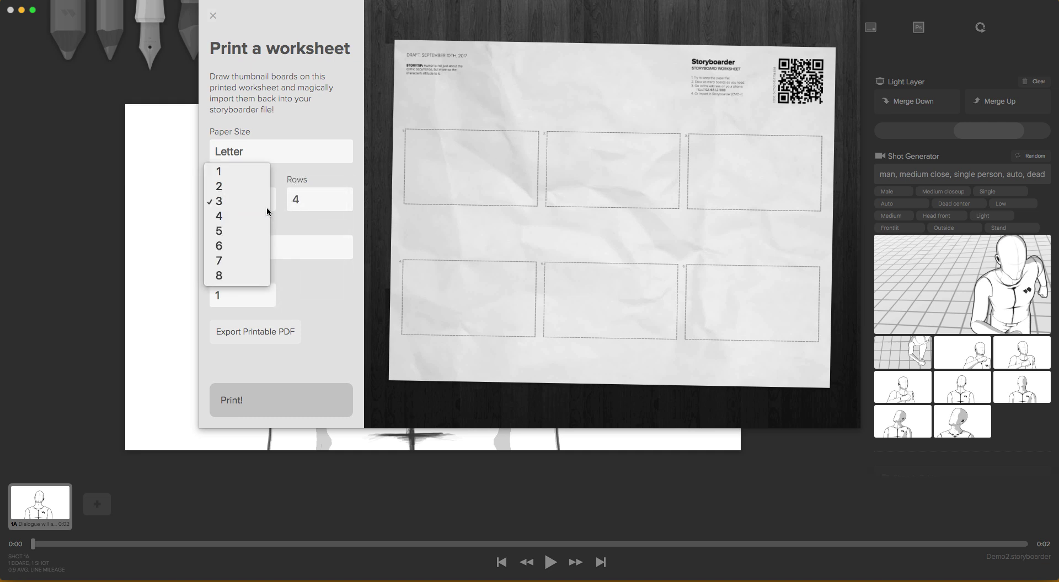
{"action": "left_click", "coordinate": [237, 230]}
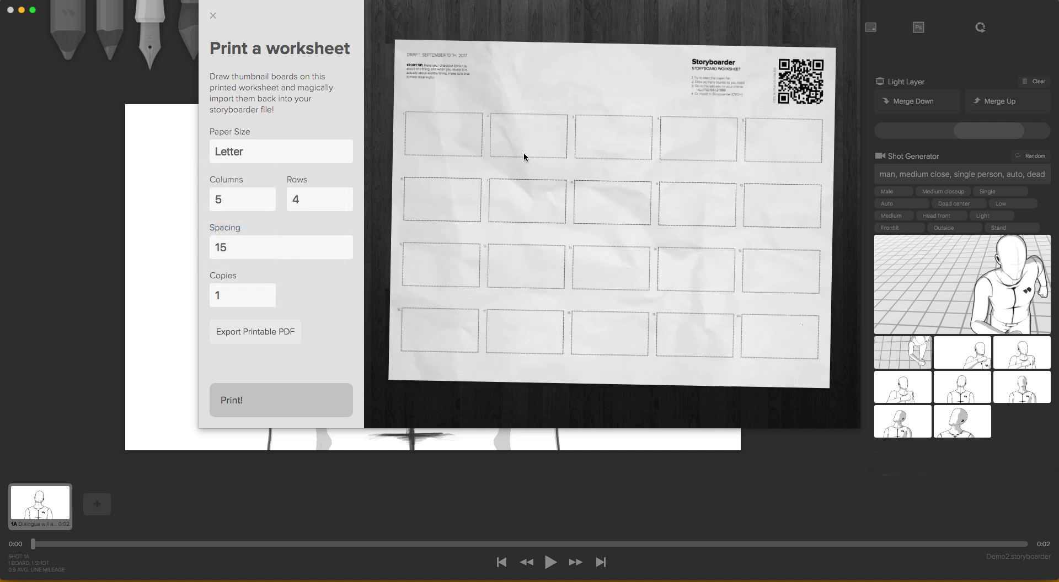
Settle the worksheet on 3 columns by 3 rows and close the setup.
{"action": "left_click", "coordinate": [228, 209]}
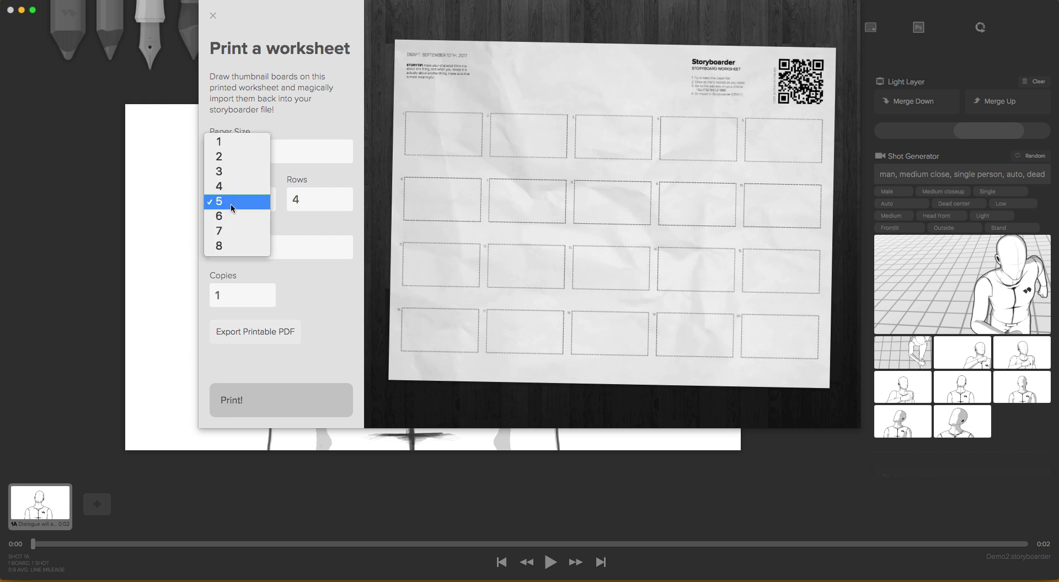
{"action": "left_click", "coordinate": [243, 171]}
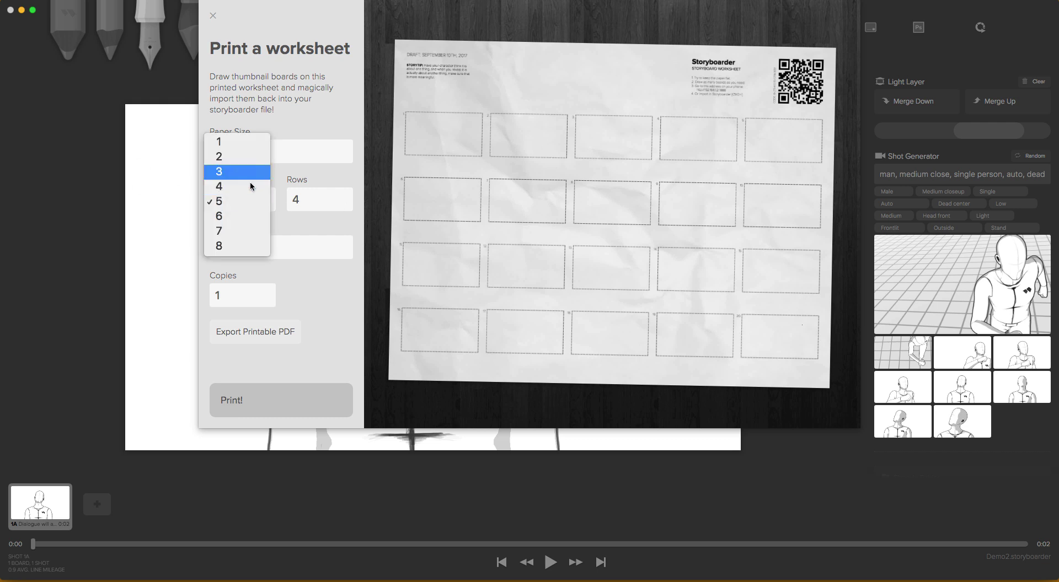
{"action": "left_click", "coordinate": [307, 209]}
{"action": "left_click", "coordinate": [305, 187]}
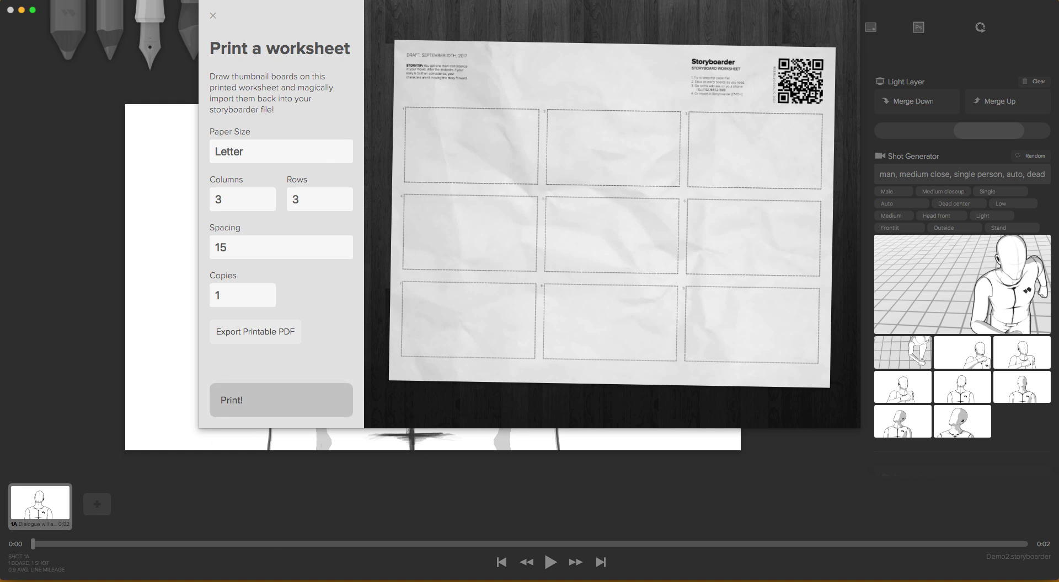
{"action": "left_click", "coordinate": [212, 15]}
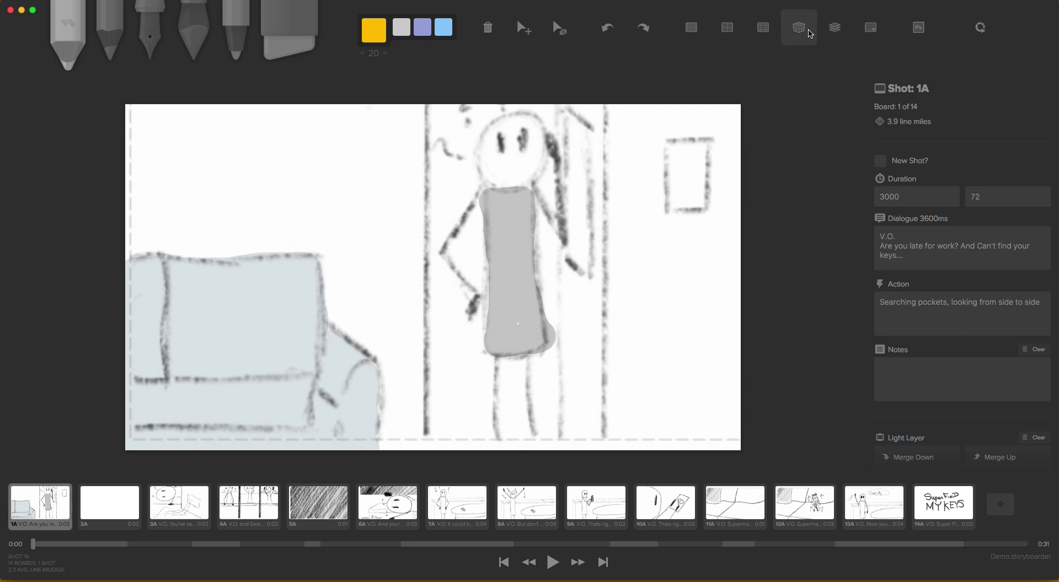
Turn on dialogue captions and delete the blank board 2A.
{"action": "left_click", "coordinate": [870, 30]}
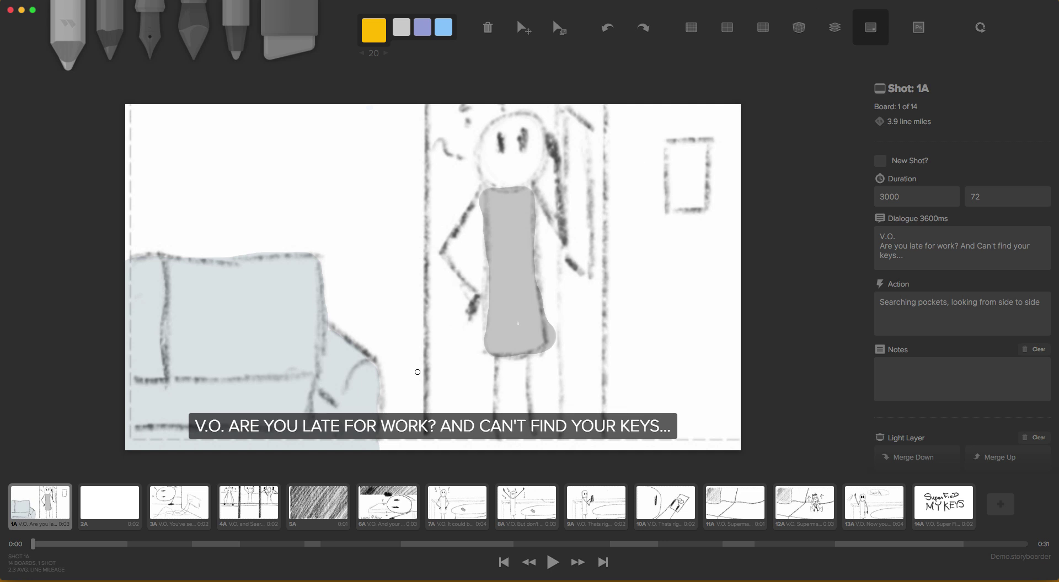
{"action": "left_click_drag", "start_coordinate": [95, 509], "coordinate": [574, 507]}
{"action": "key", "text": "super+BackSpace"}
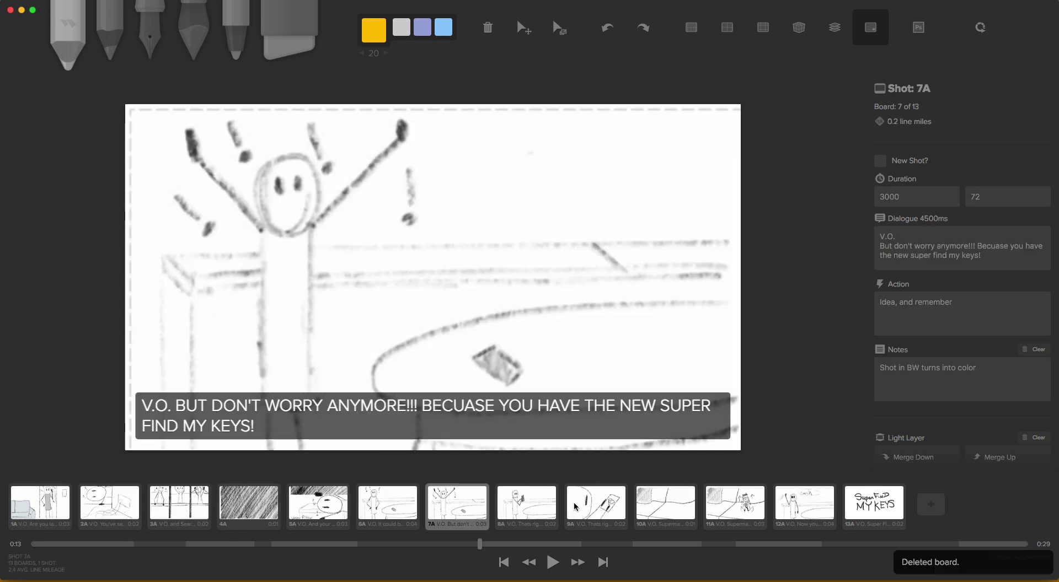
Browse the captioned boards through 11A and 13A, back to 1A, then a later board.
{"action": "mouse_move", "coordinate": [630, 523]}
{"action": "left_mouse_down"}
{"action": "mouse_move", "coordinate": [805, 504]}
{"action": "mouse_move", "coordinate": [815, 390]}
{"action": "left_mouse_up"}
{"action": "left_click", "coordinate": [867, 511]}
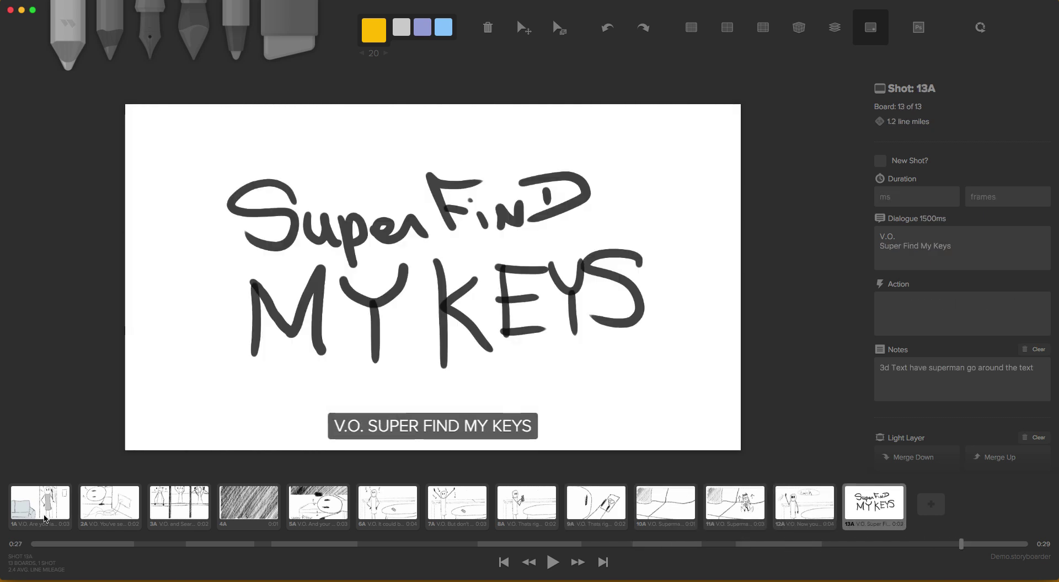
{"action": "left_click", "coordinate": [35, 496]}
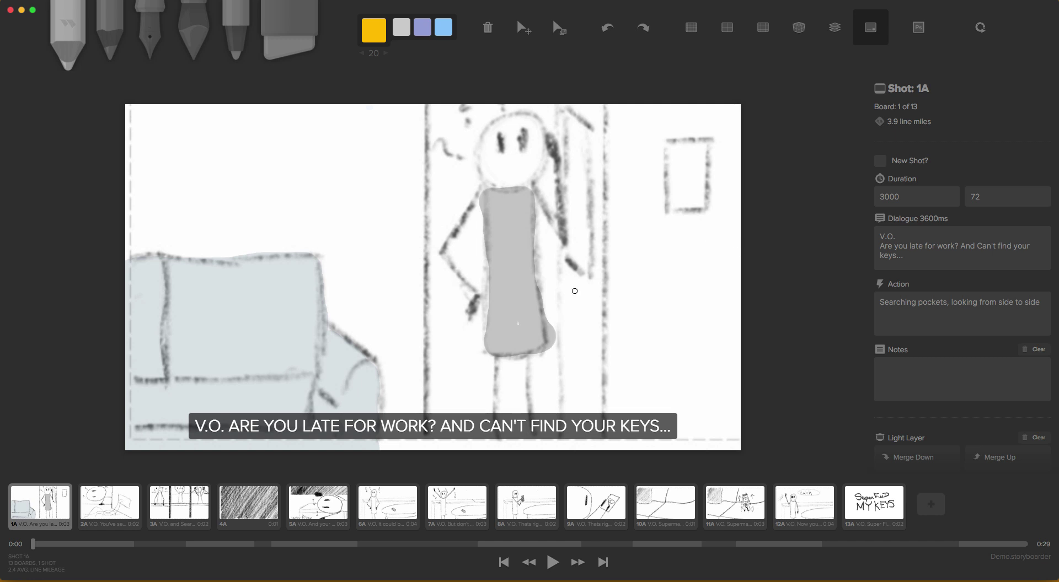
{"action": "left_click", "coordinate": [112, 502]}
{"action": "key", "text": "Right"}
{"action": "key", "text": "Right"}
{"action": "key", "text": "Right"}
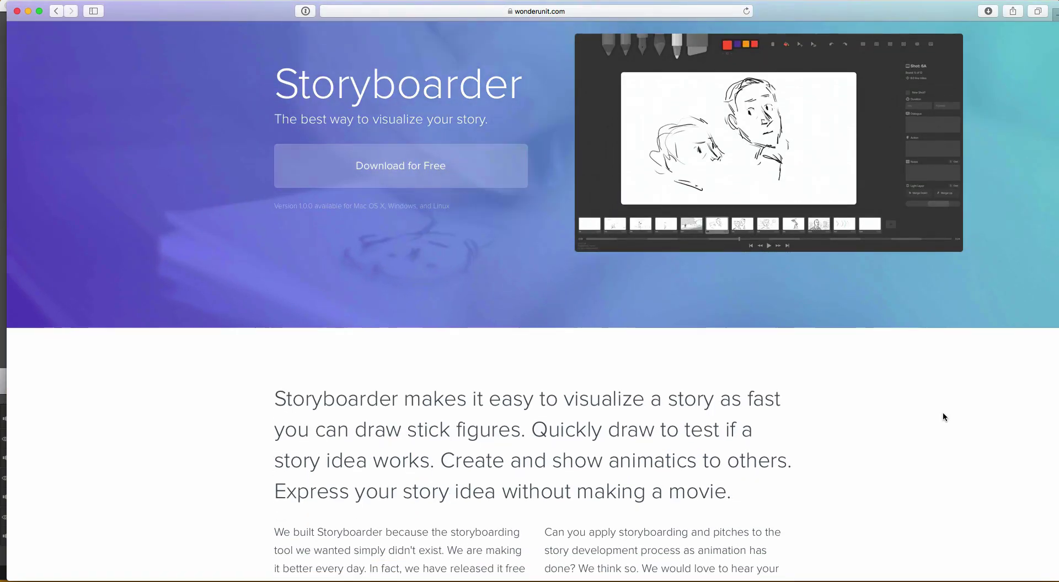
Read down the Storyboarder page through Fast and Simple, Edit in Photoshop and Who's this for?
{"action": "scroll", "coordinate": [944, 418], "scroll_direction": "down", "scroll_amount": 8}
{"action": "scroll", "coordinate": [943, 418], "scroll_direction": "down", "scroll_amount": 11}
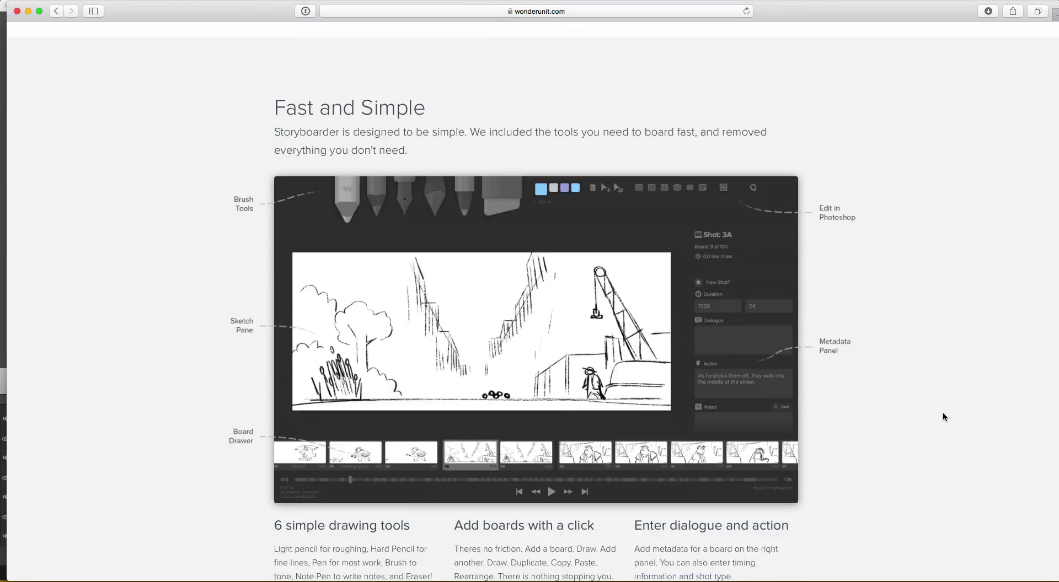
{"action": "scroll", "coordinate": [943, 417], "scroll_direction": "down", "scroll_amount": 9}
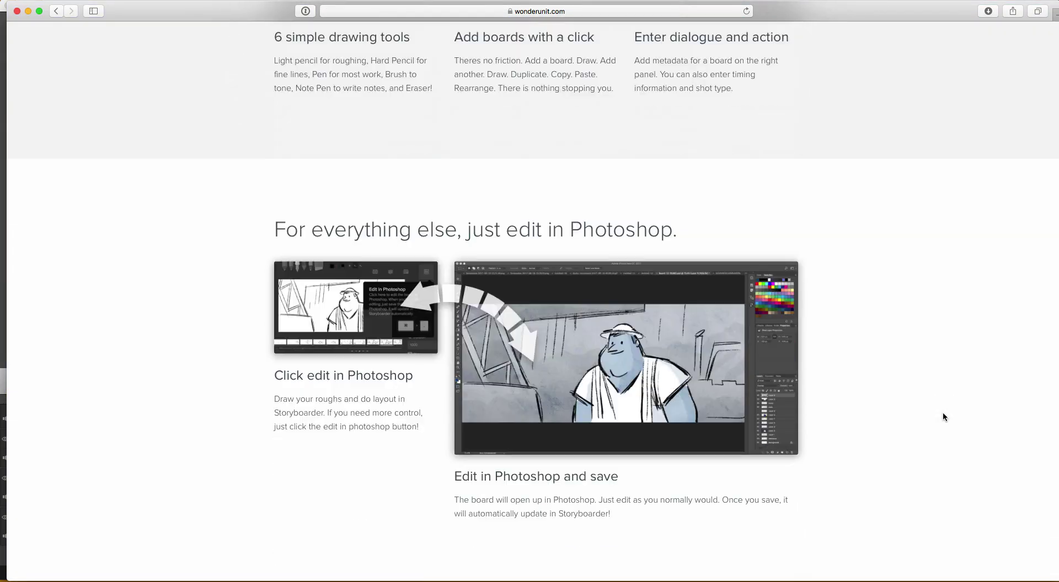
{"action": "scroll", "coordinate": [943, 417], "scroll_direction": "down", "scroll_amount": 12}
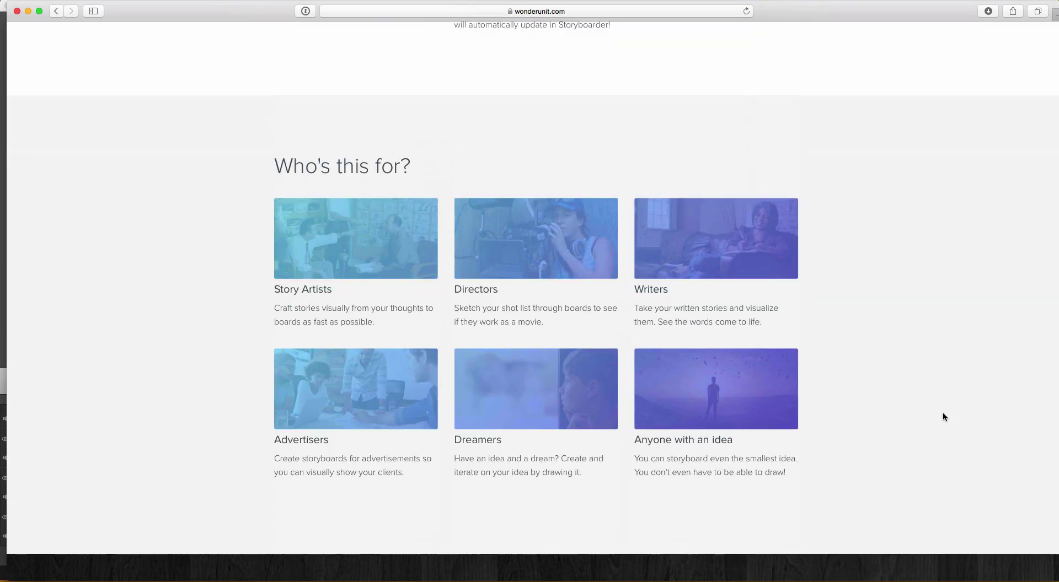